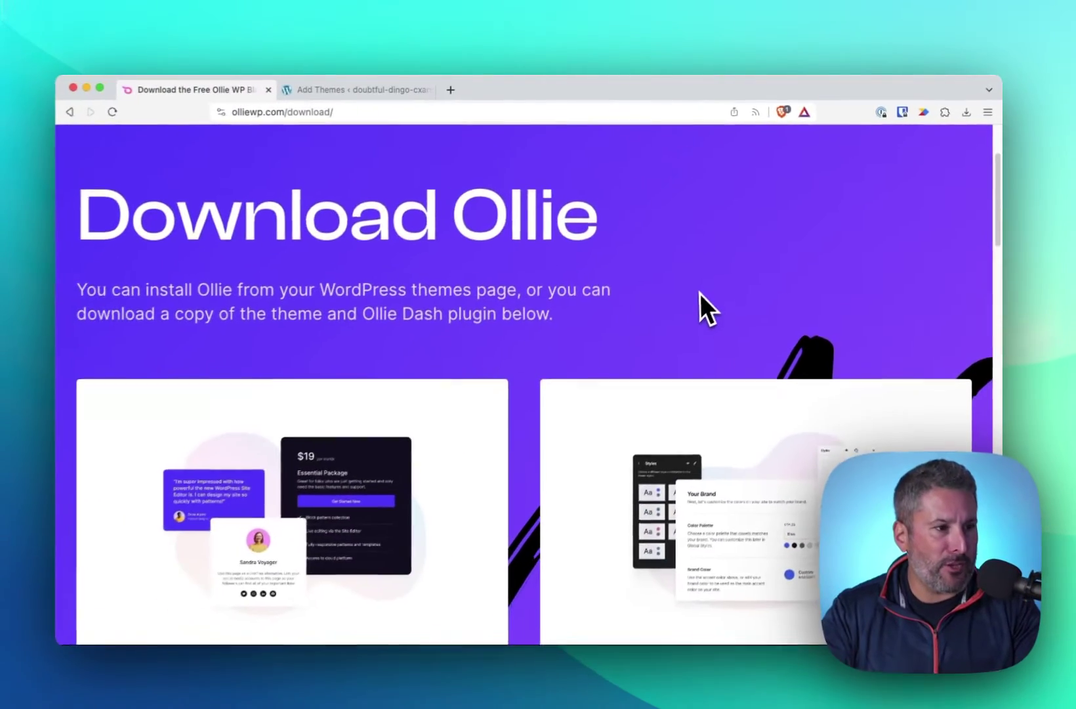
scroll(702, 296, "down", 3)
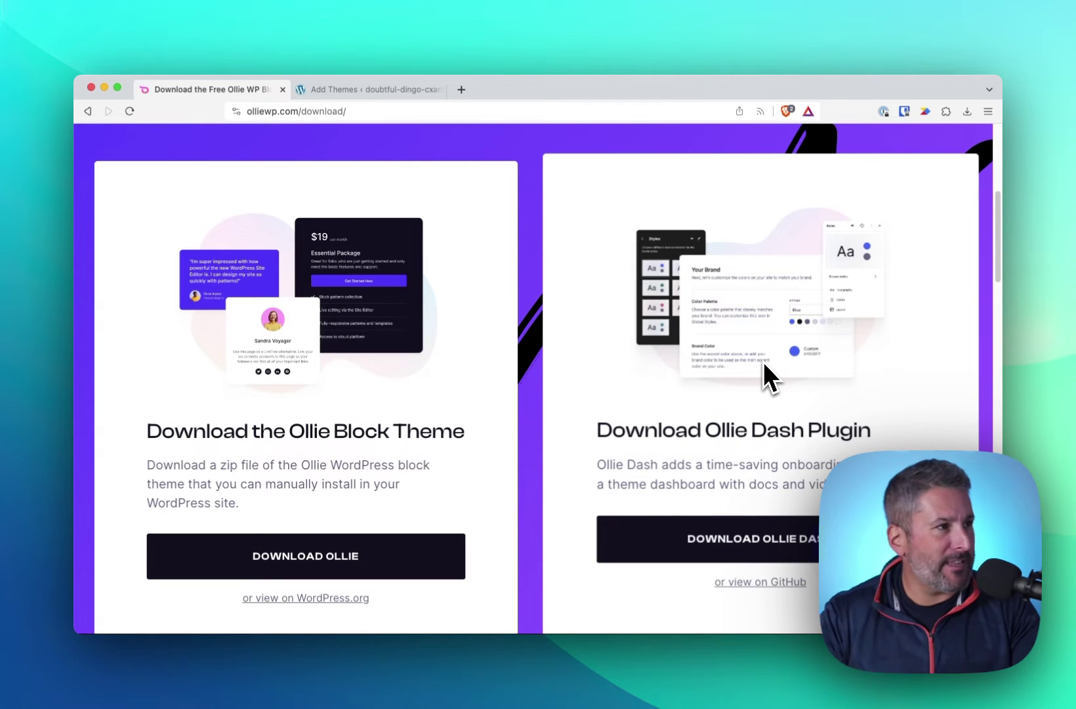
Step: Install the Ollie theme from the Add Themes page and activate it
left_click(401, 94)
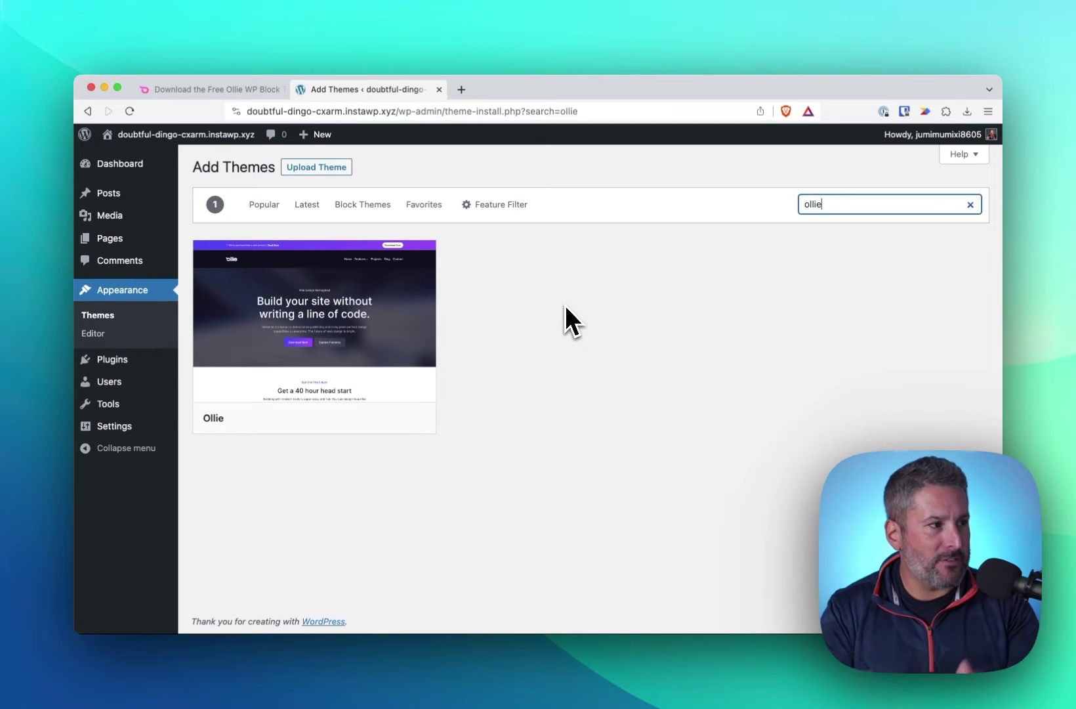
left_click(354, 417)
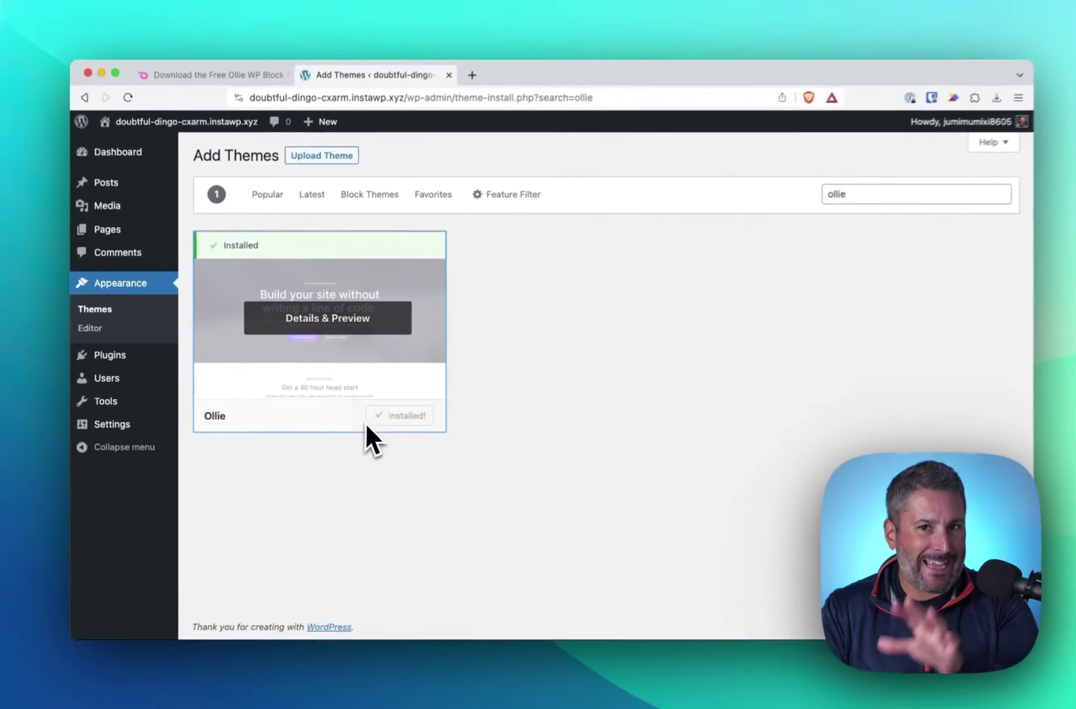
left_click(410, 417)
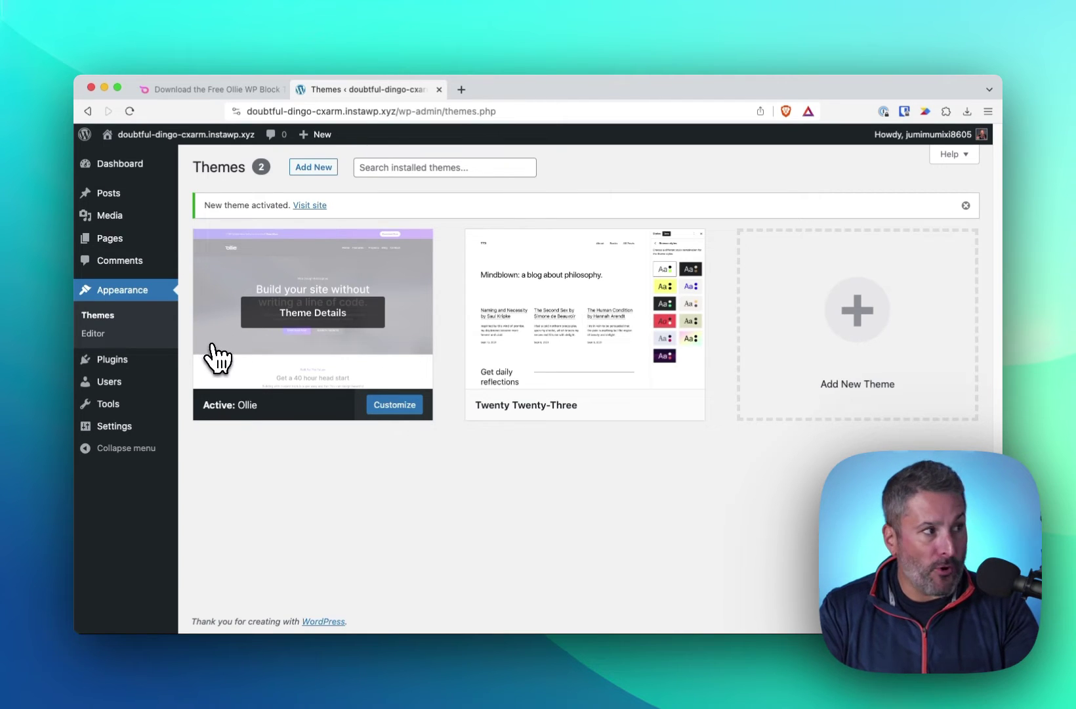
Step: Activate the Ollie Dash plugin from the Installed Plugins list
mouse_move(133, 367)
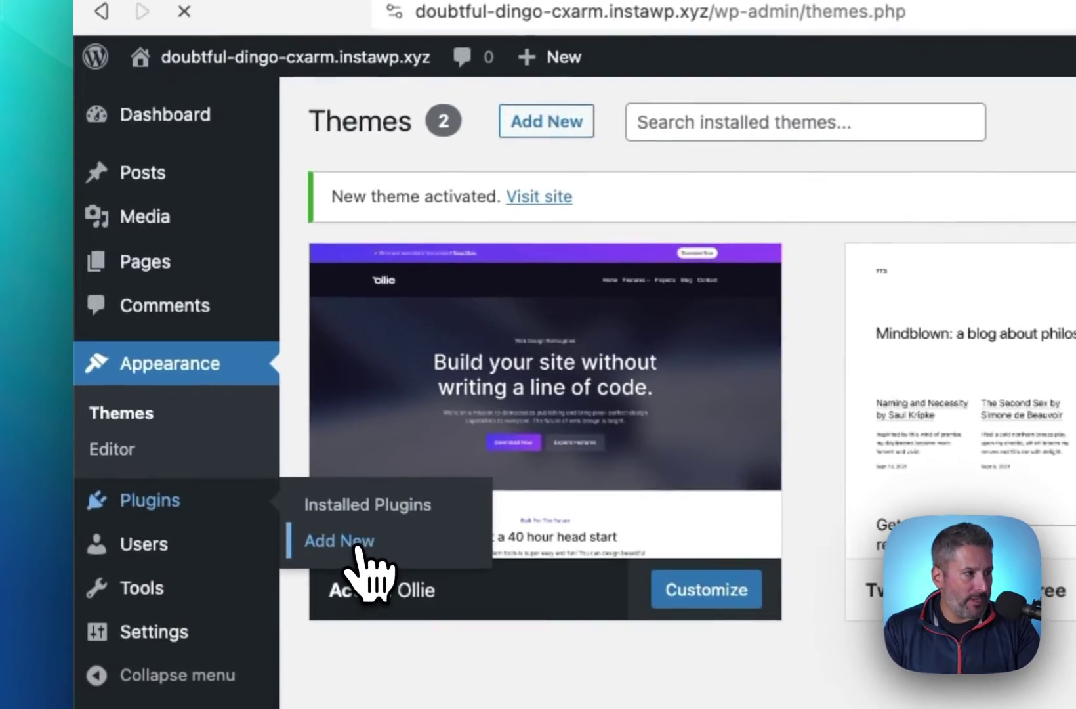
left_click(208, 379)
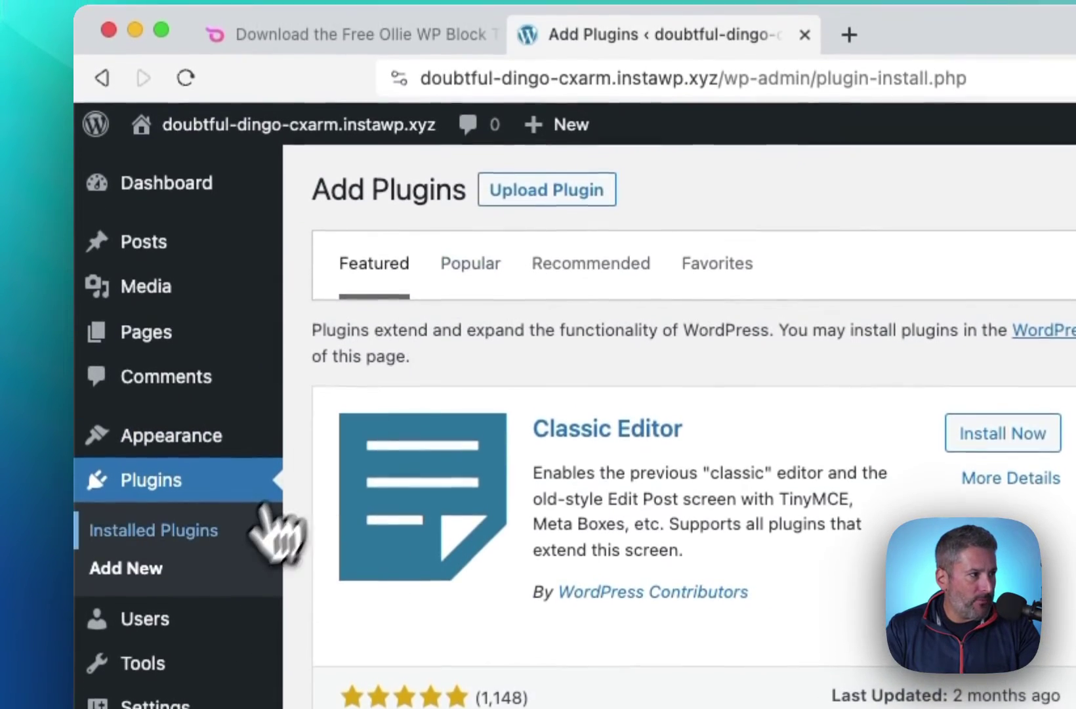
left_click(210, 461)
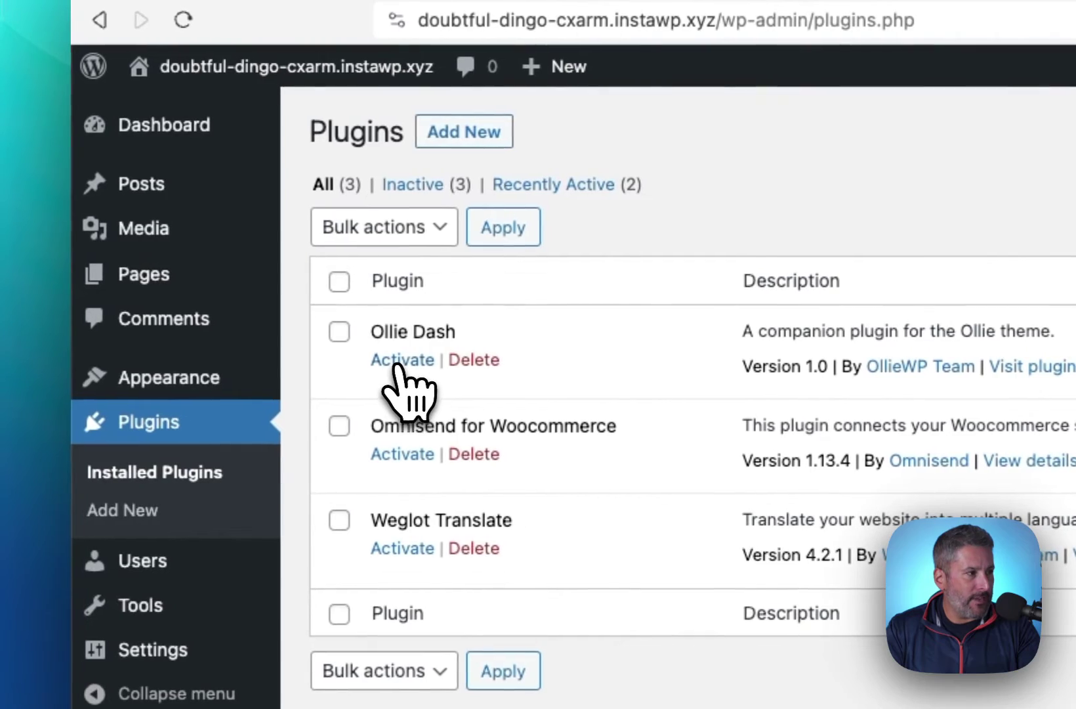
left_click(397, 362)
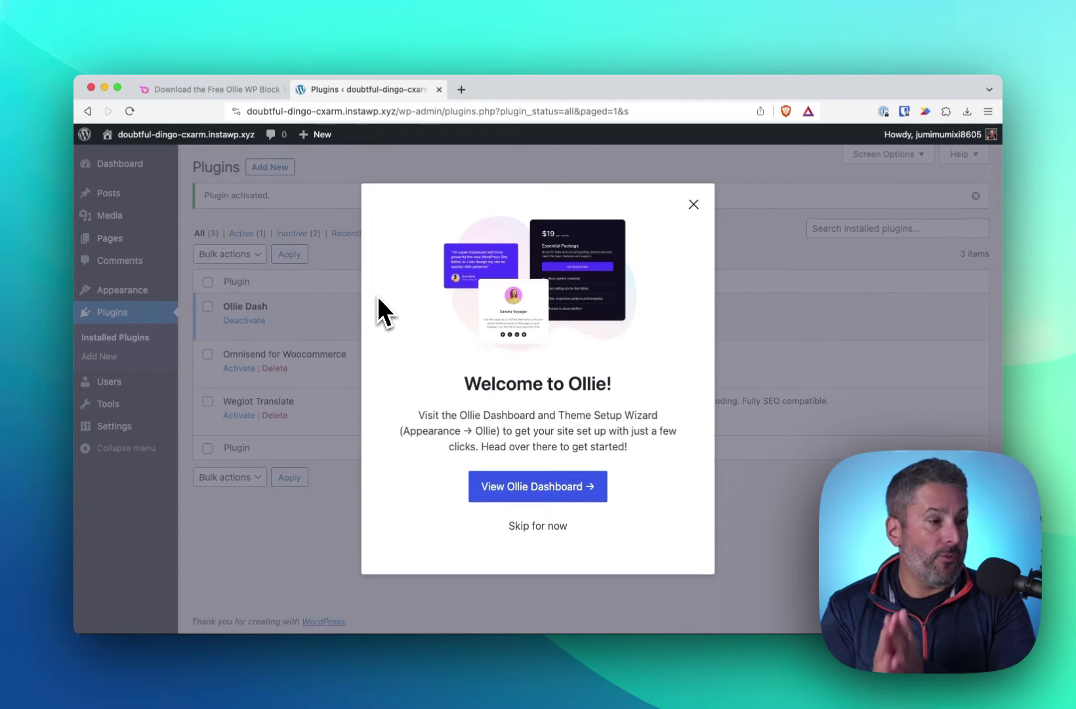
Step: Open the Ollie Dashboard from the welcome dialog and launch its Setup Wizard
left_click(539, 502)
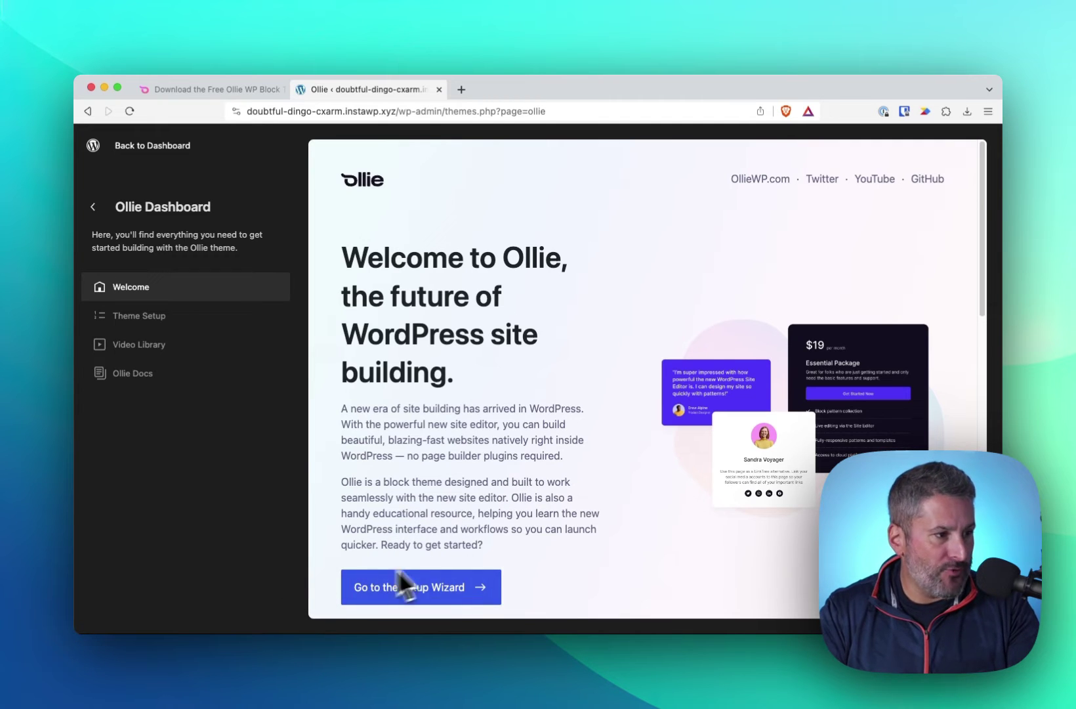
left_click(445, 594)
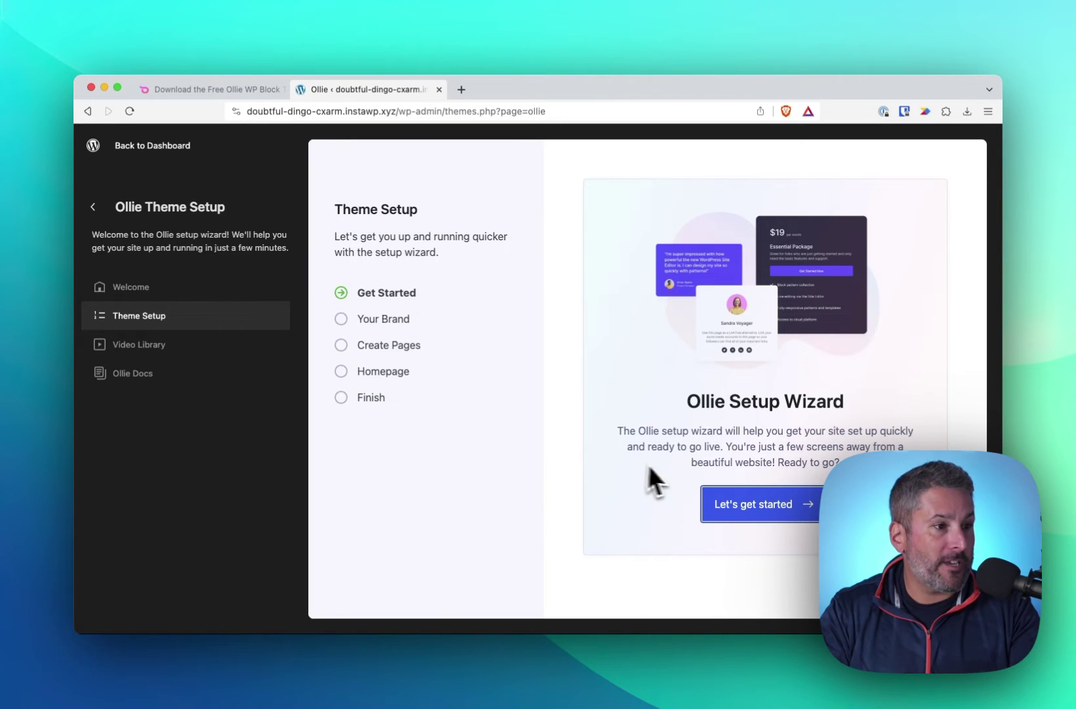
Step: Start the wizard and choose the Green colour palette in Styles
left_click(802, 519)
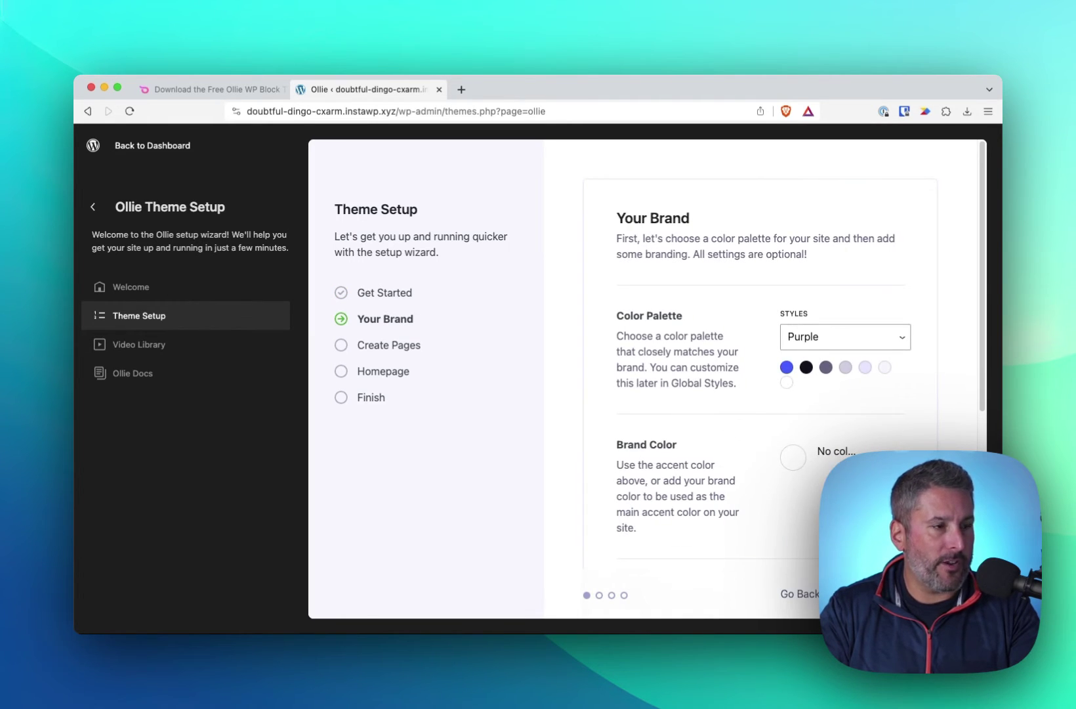
scroll(761, 368, "down", 1)
scroll(761, 367, "up", 1)
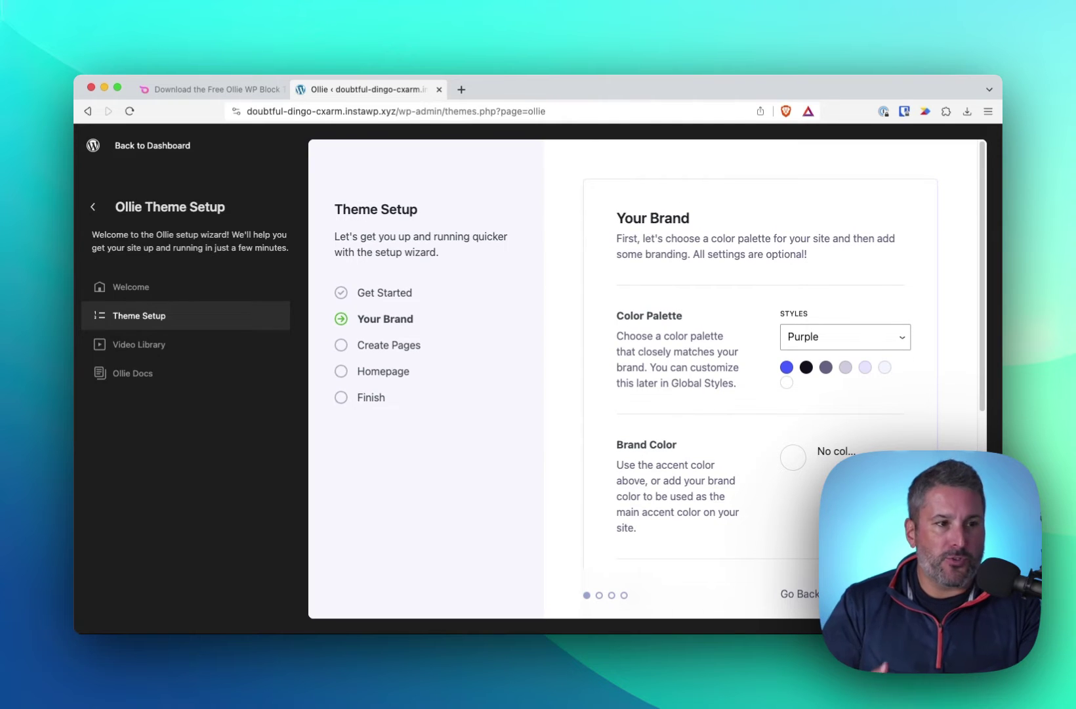
left_click(906, 336)
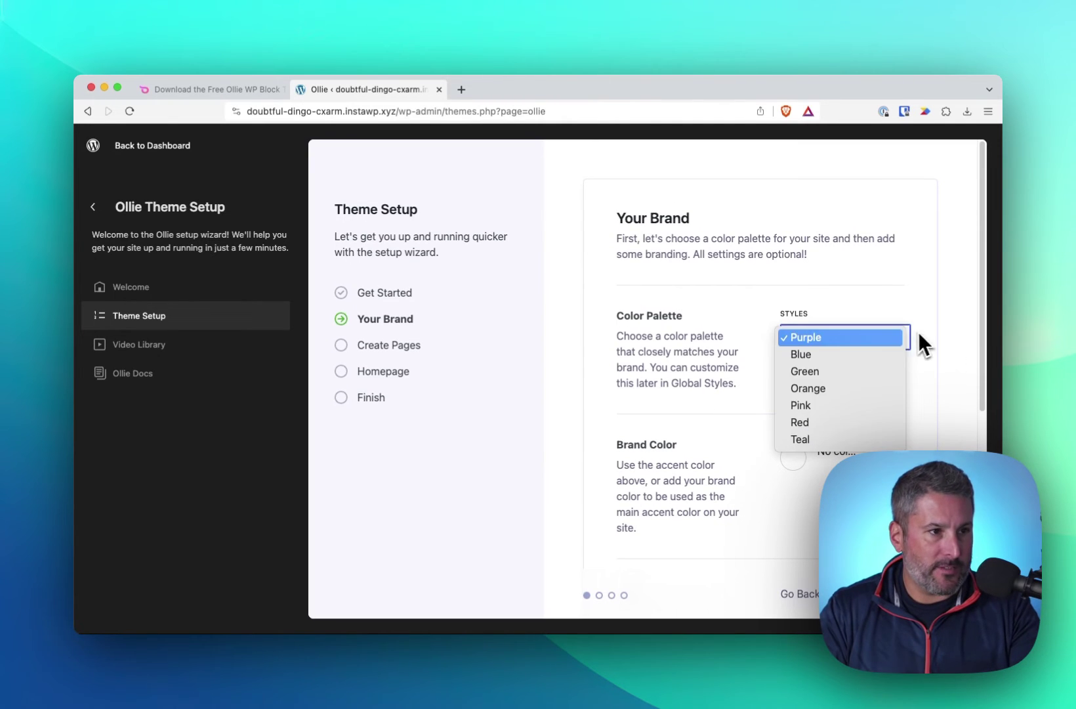
left_click(890, 373)
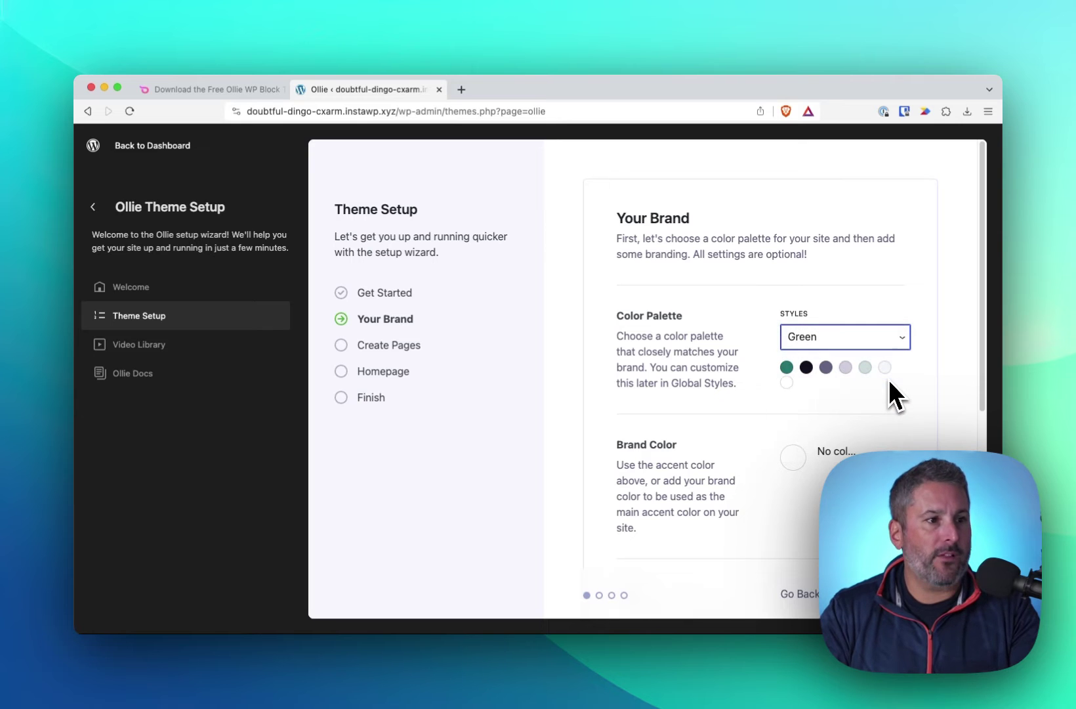
left_click(791, 379)
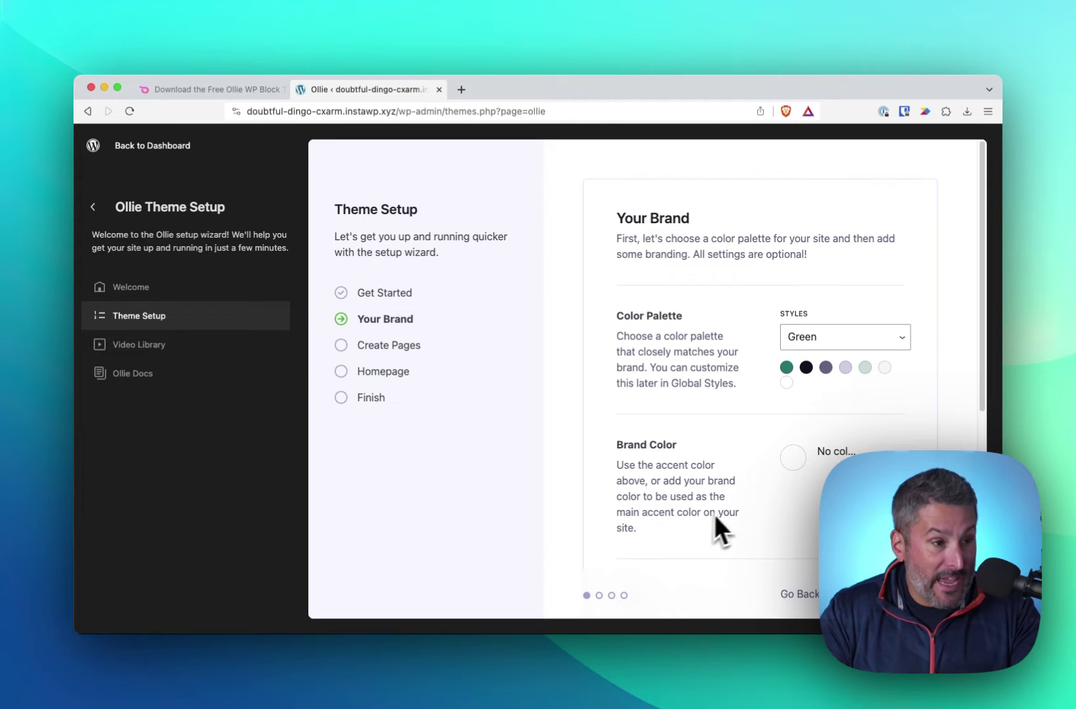
Step: Set the brand colour to a custom golden-brown, #906404
left_click(793, 458)
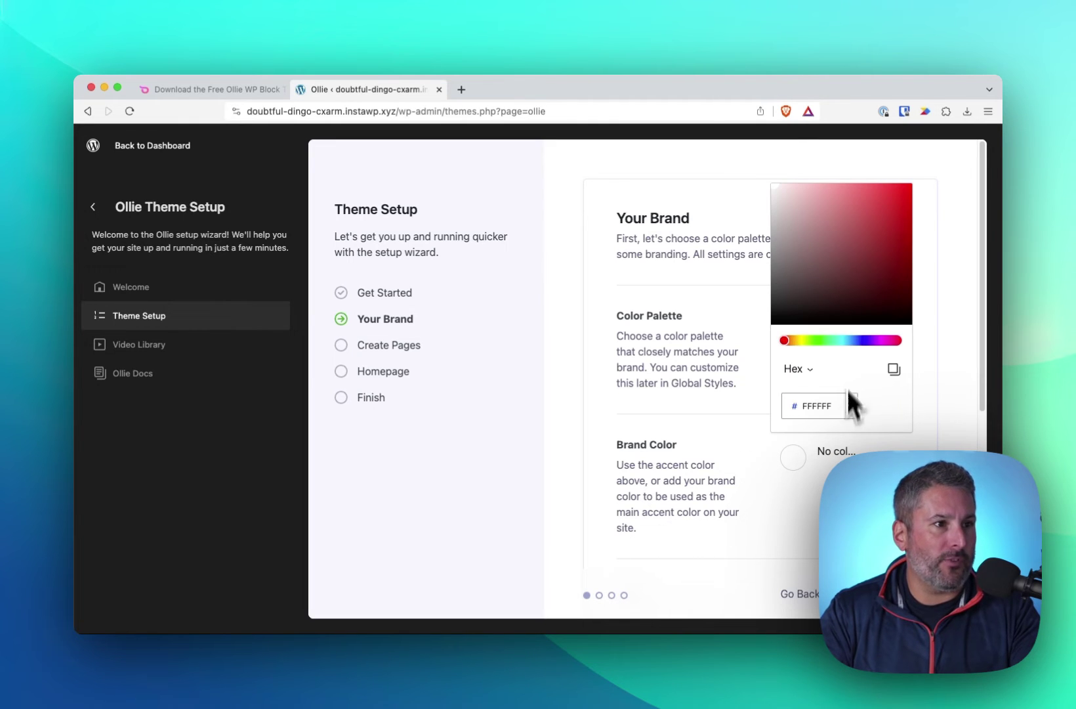
left_click_drag(791, 340, 797, 340)
mouse_move(876, 224)
left_mouse_down()
mouse_move(908, 272)
mouse_move(907, 246)
left_mouse_up()
left_click(791, 581)
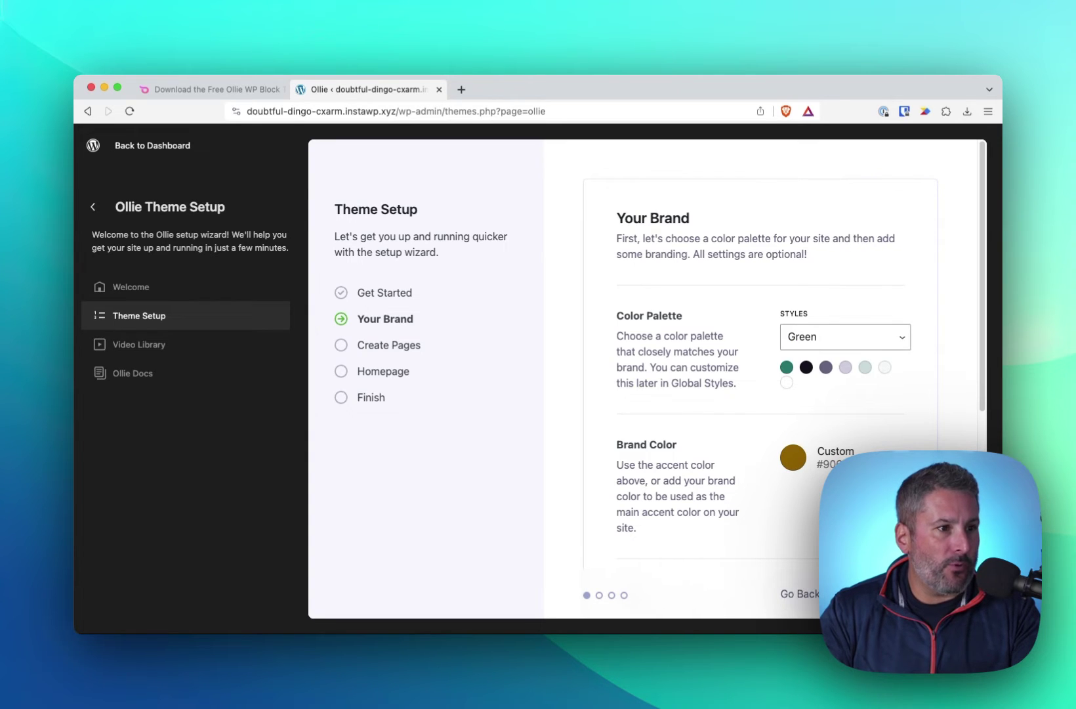
Step: Save the brand settings and move on to the Create Pages step
left_click(856, 594)
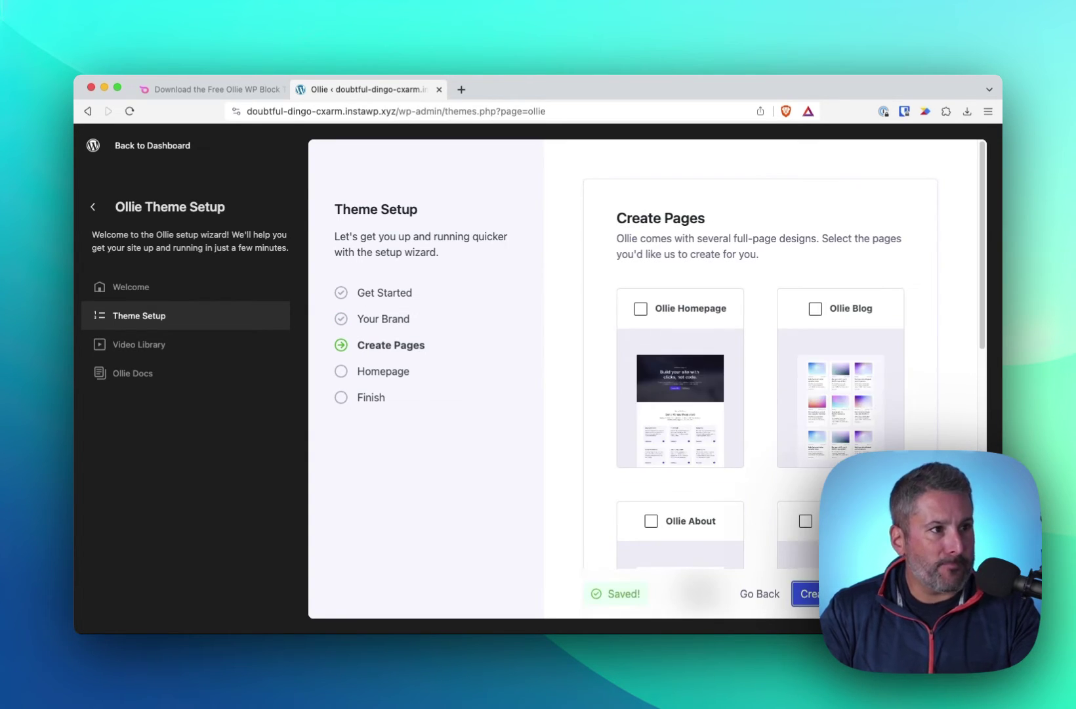
scroll(766, 521, "down", 4)
scroll(774, 534, "down", 4)
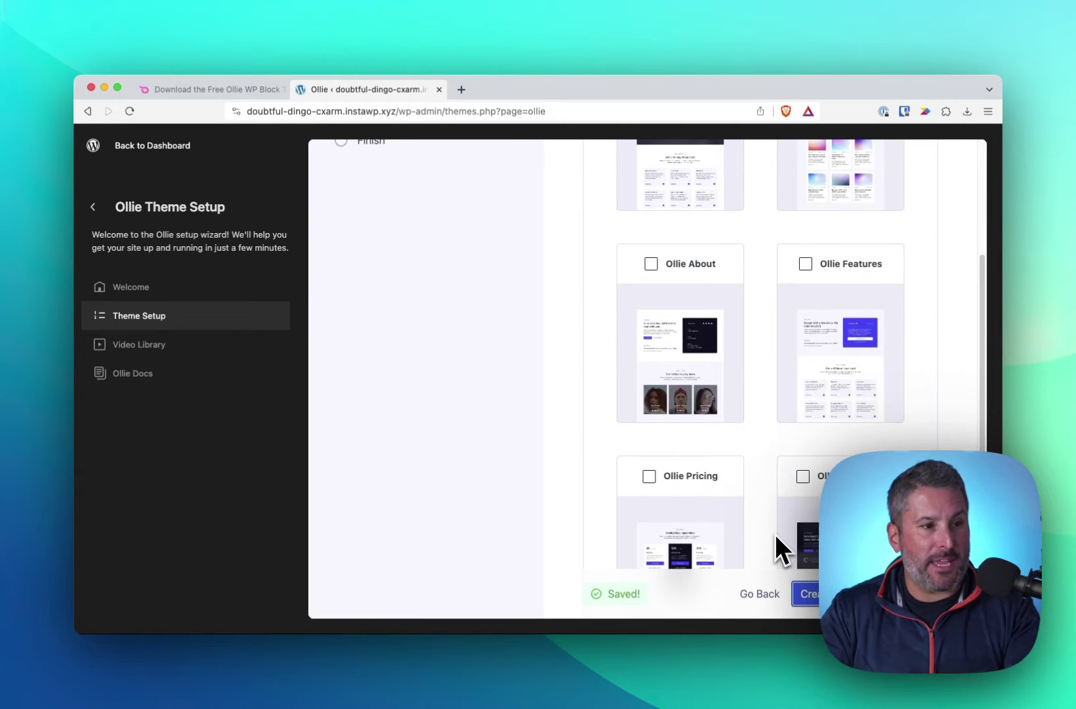
scroll(774, 534, "up", 8)
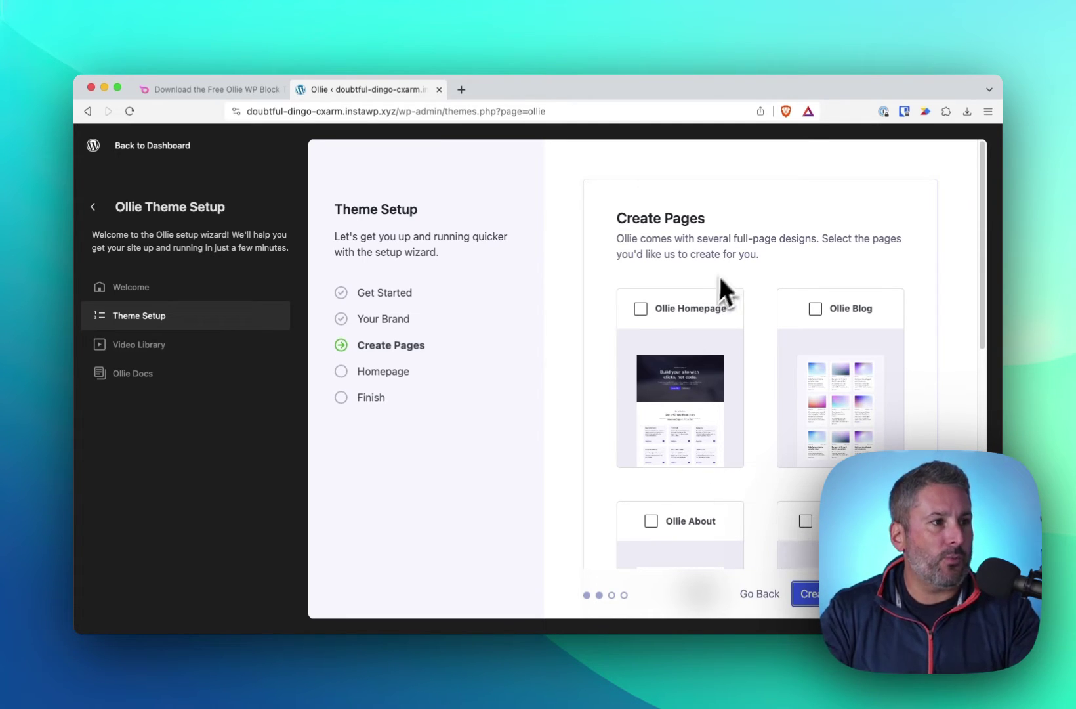
Step: Select Ollie Homepage, Ollie Blog and Ollie Pricing, then create those pages
left_click(649, 313)
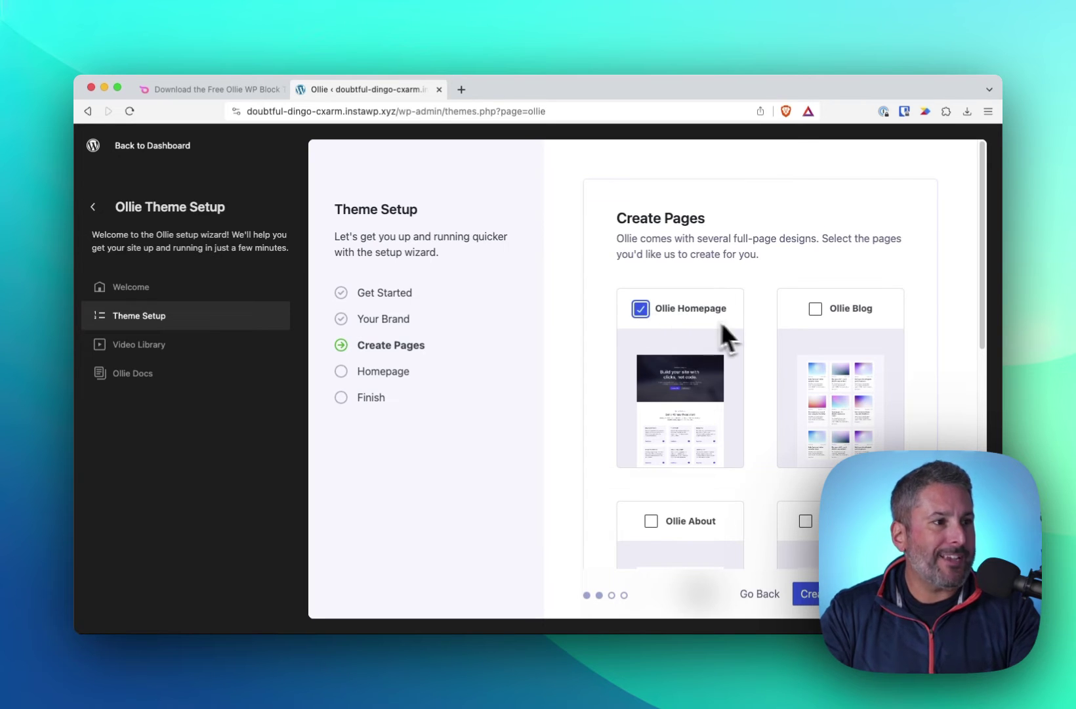
scroll(744, 325, "down", 1)
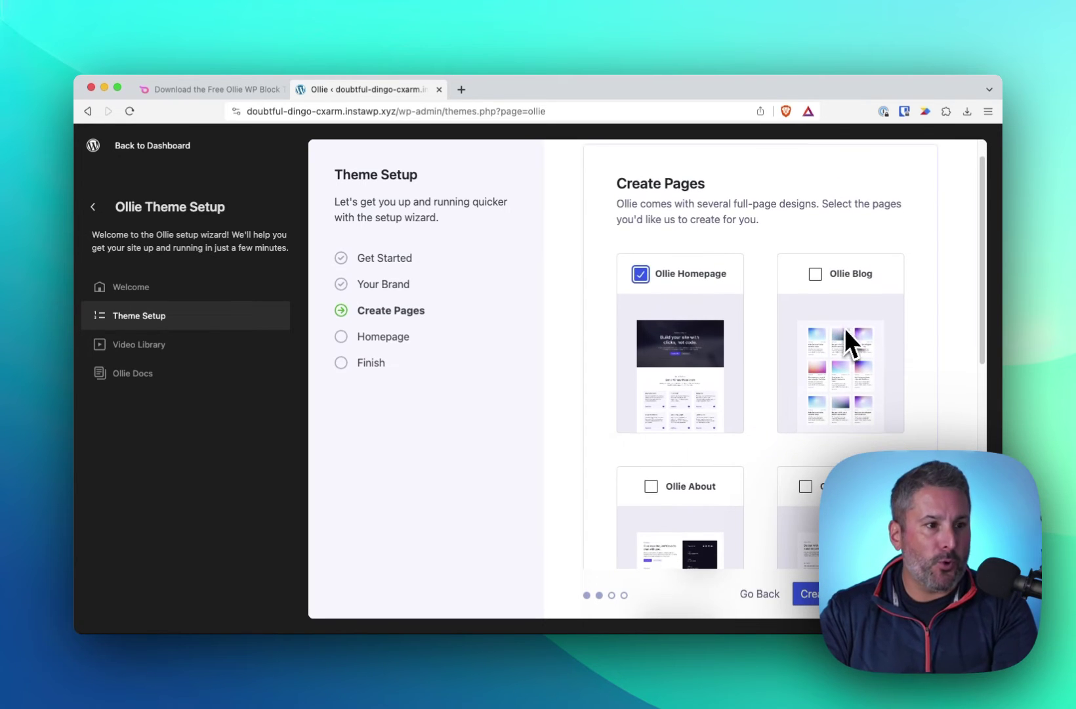
left_click(845, 286)
scroll(855, 294, "down", 5)
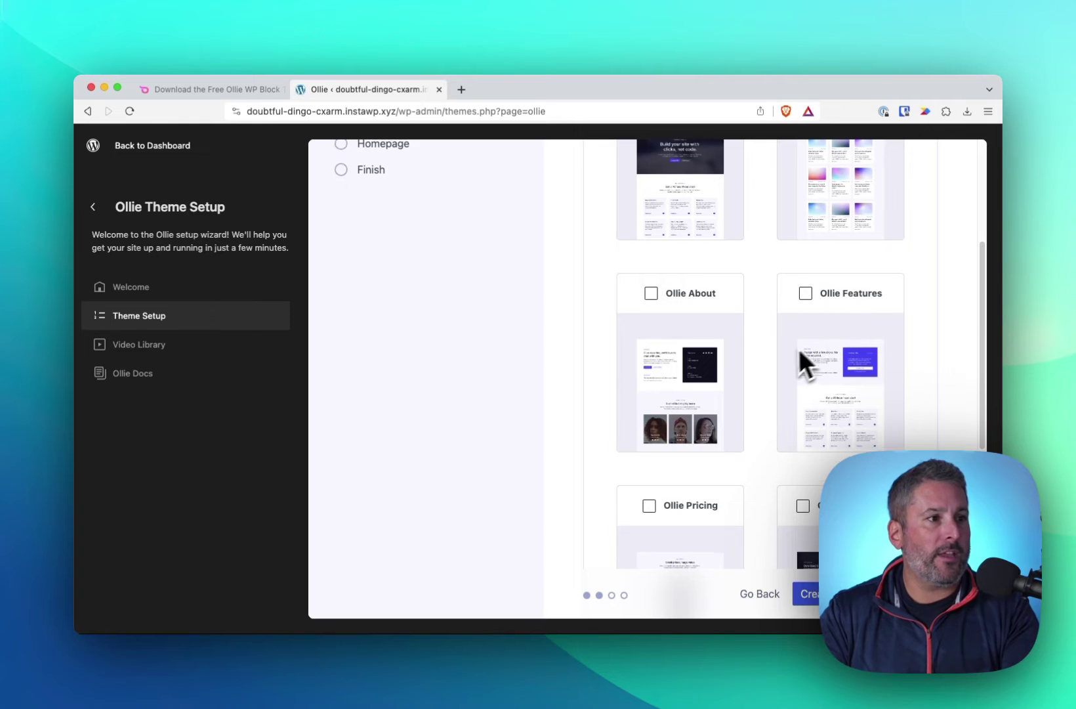
scroll(796, 353, "down", 5)
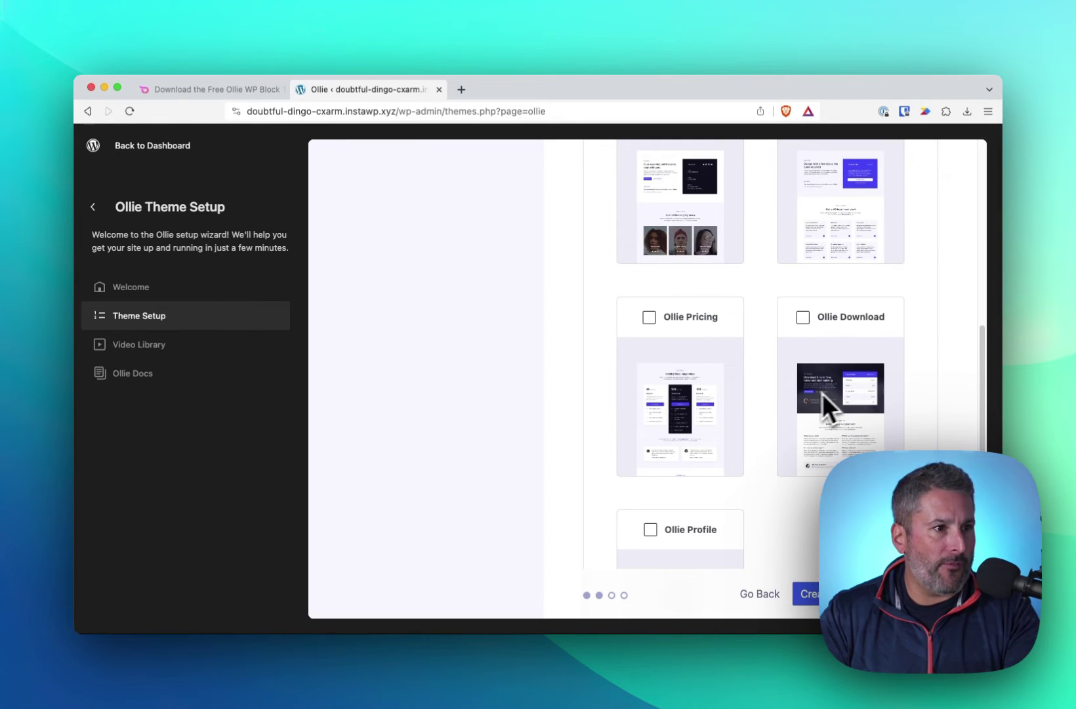
left_click(649, 317)
scroll(755, 410, "down", 1)
scroll(751, 407, "down", 5)
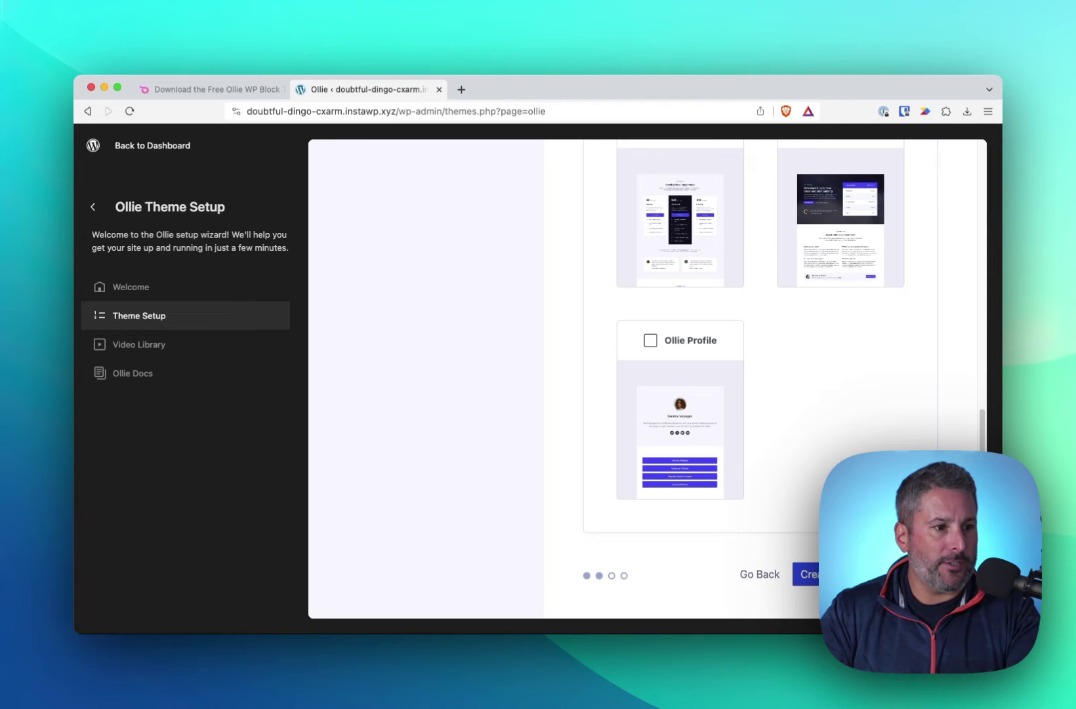
left_click(806, 574)
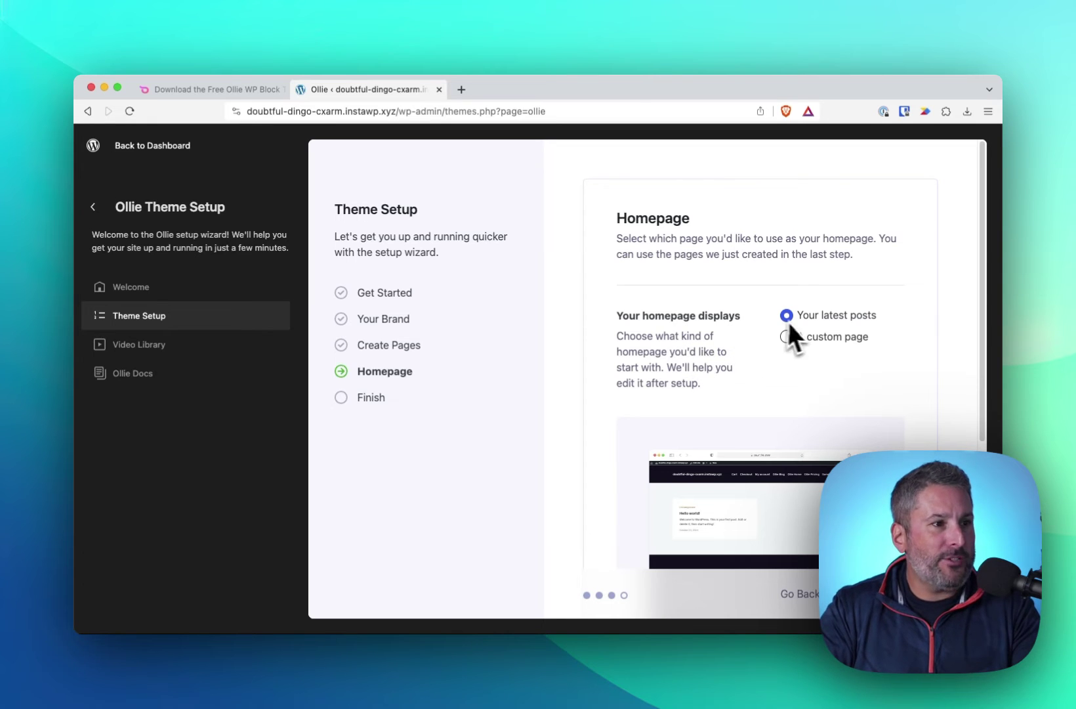
Step: Scroll through the Homepage step to review the homepage display options and preview
scroll(747, 354, "down", 1)
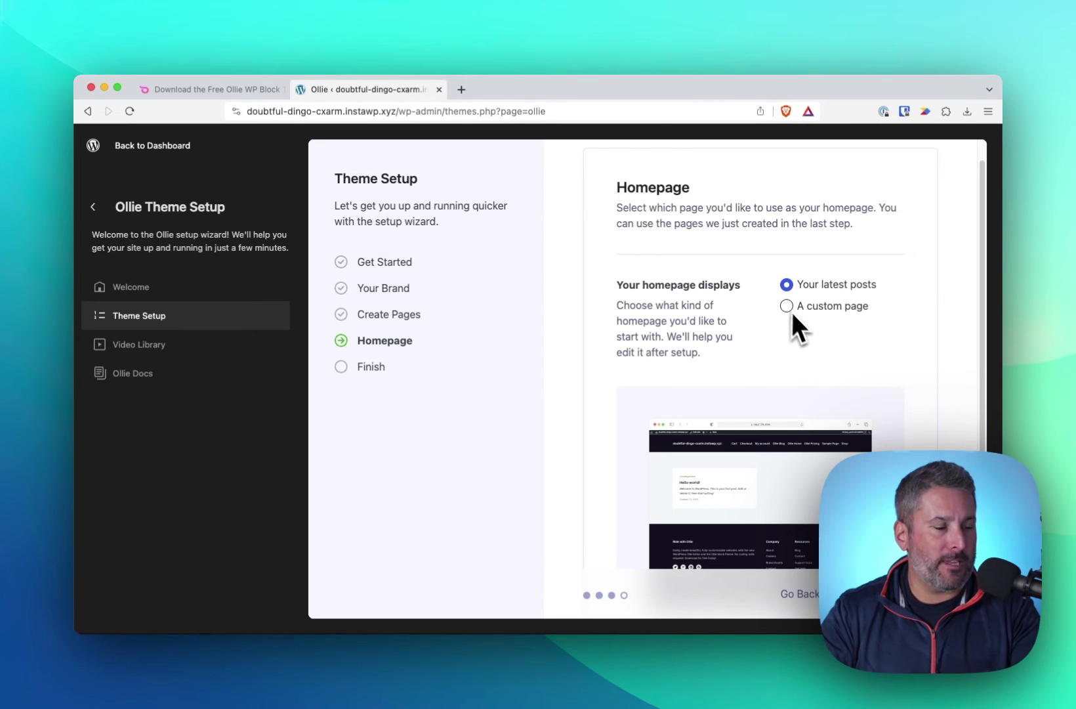
scroll(756, 315, "down", 1)
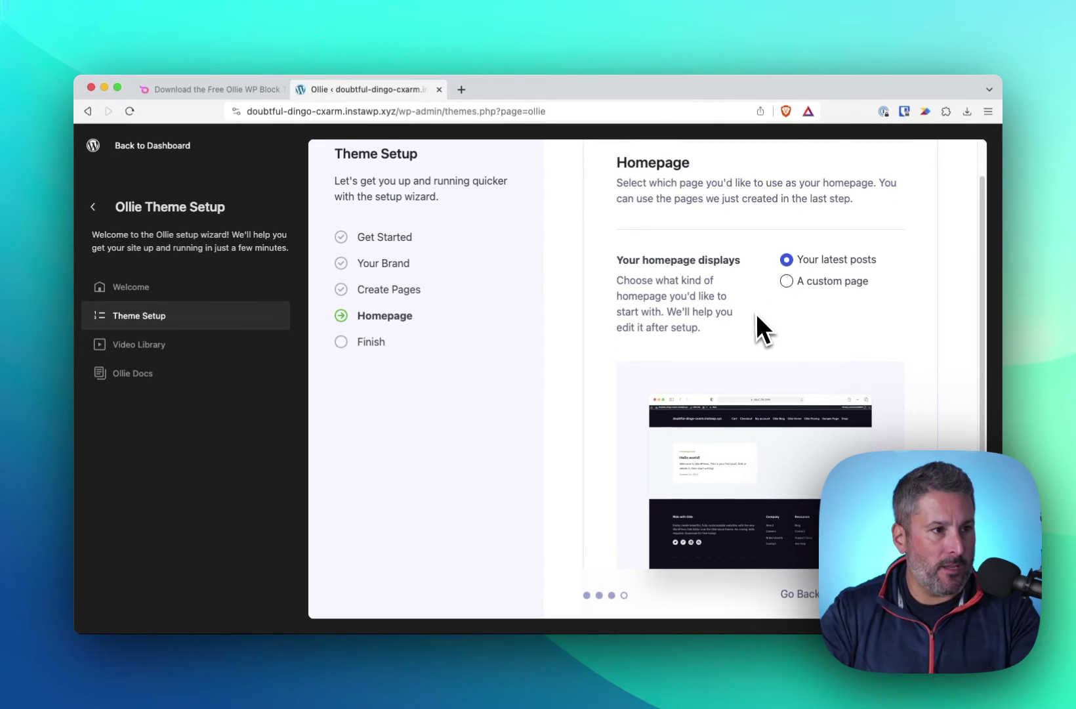
Step: Switch the homepage to a custom page and preview Ollie Blog and Ollie Pricing as options
left_click(786, 280)
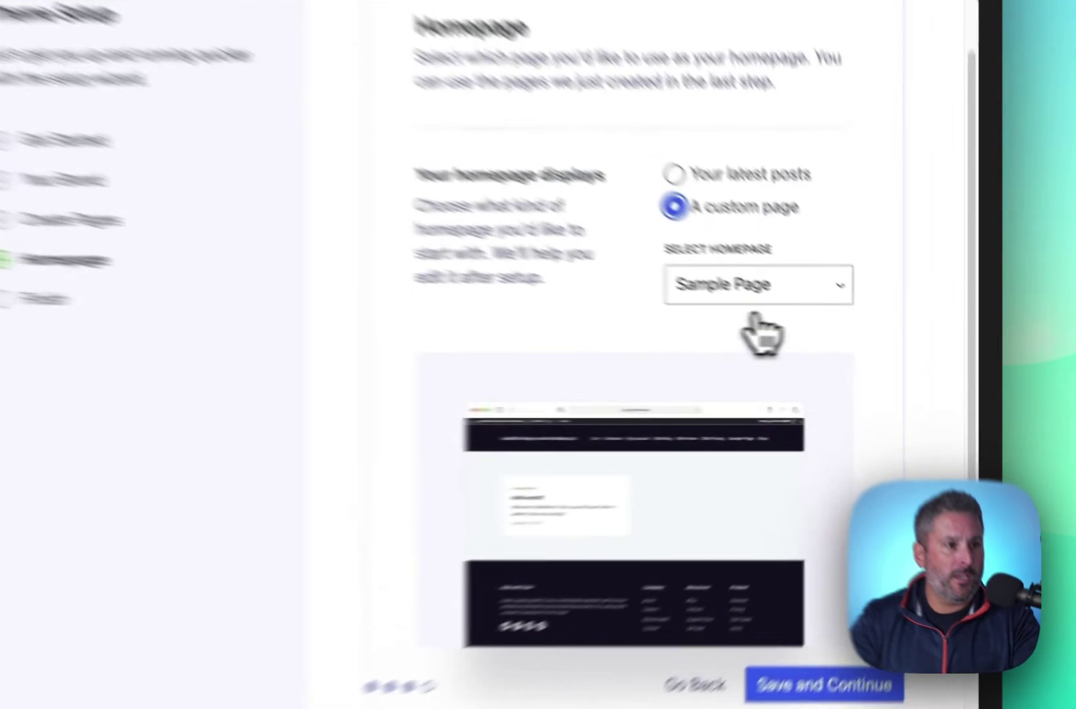
left_click(846, 336)
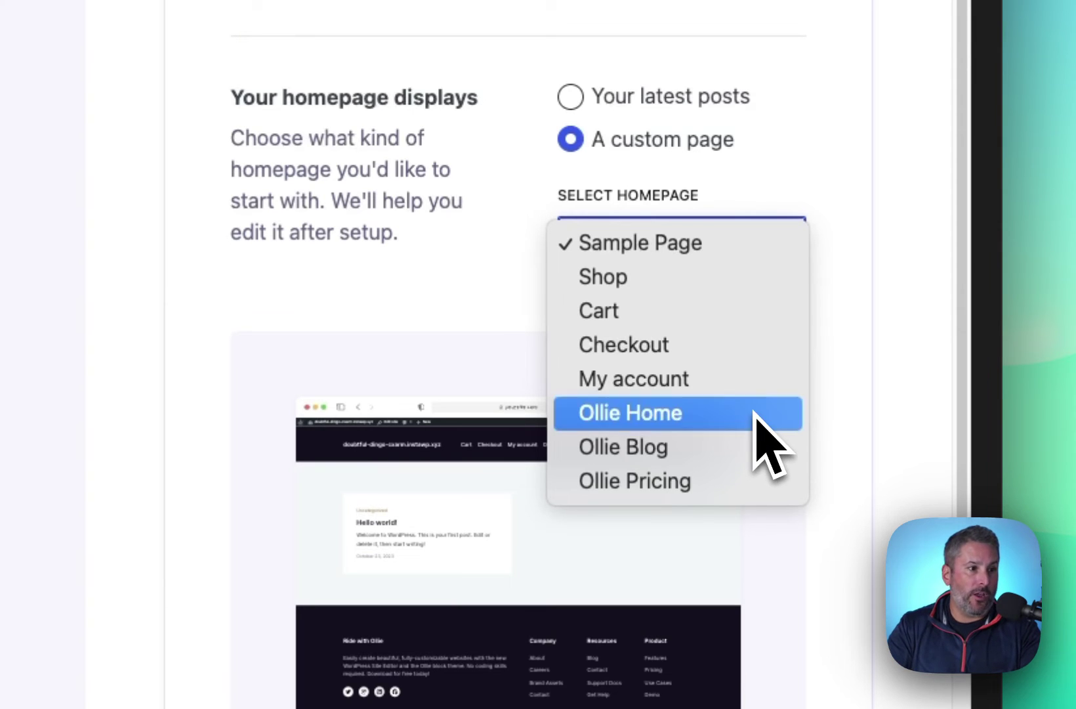
left_click(761, 415)
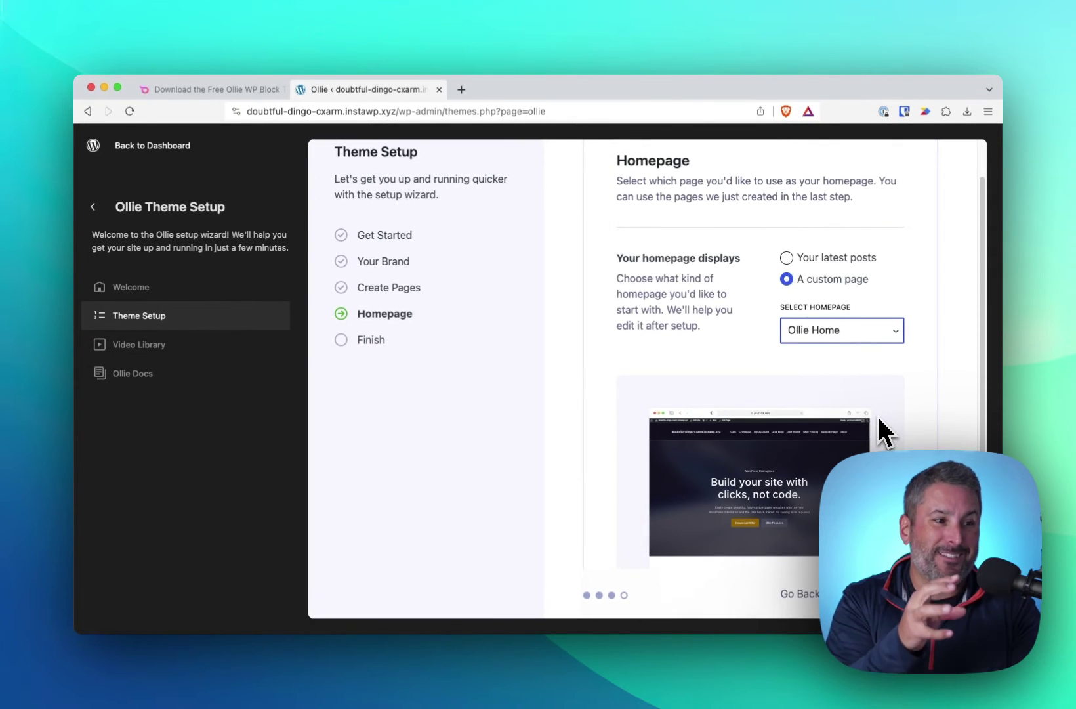
left_click(846, 329)
left_click(846, 348)
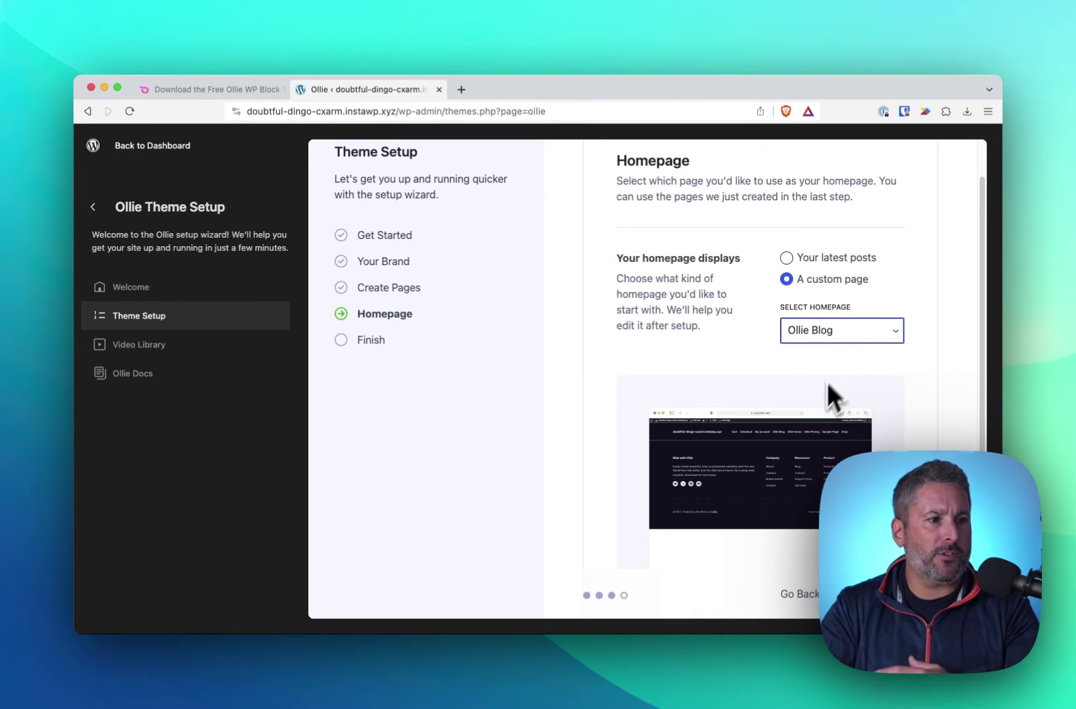
scroll(817, 400, "down", 2)
scroll(741, 425, "down", 4)
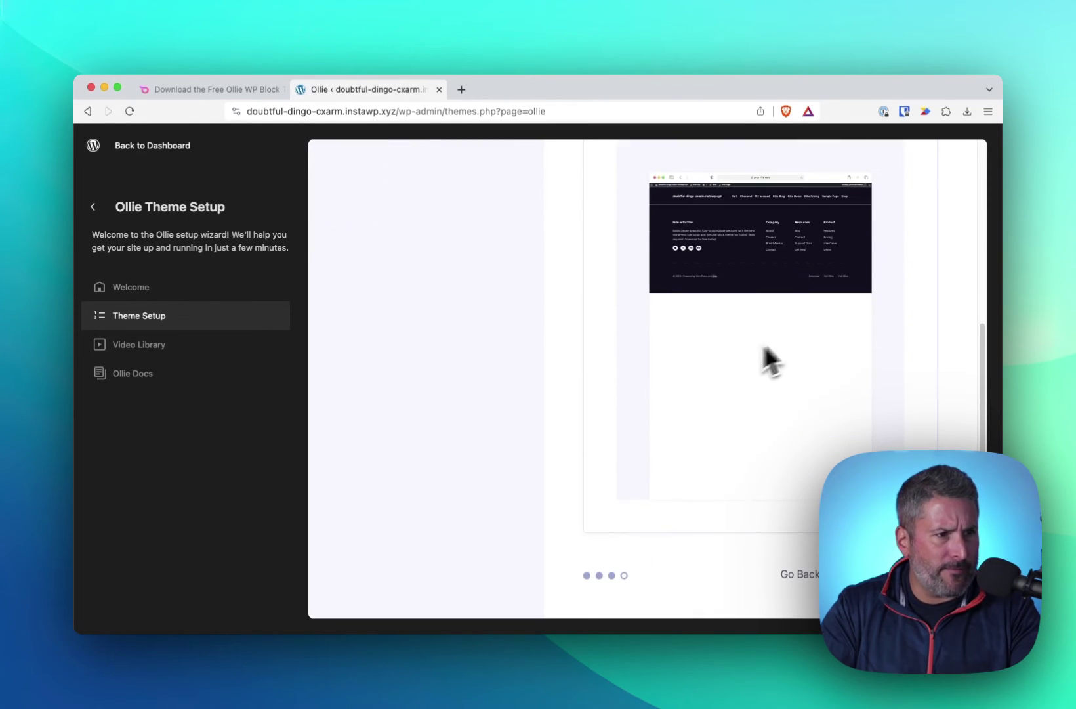
scroll(773, 338, "up", 5)
left_click(847, 387)
left_click(849, 403)
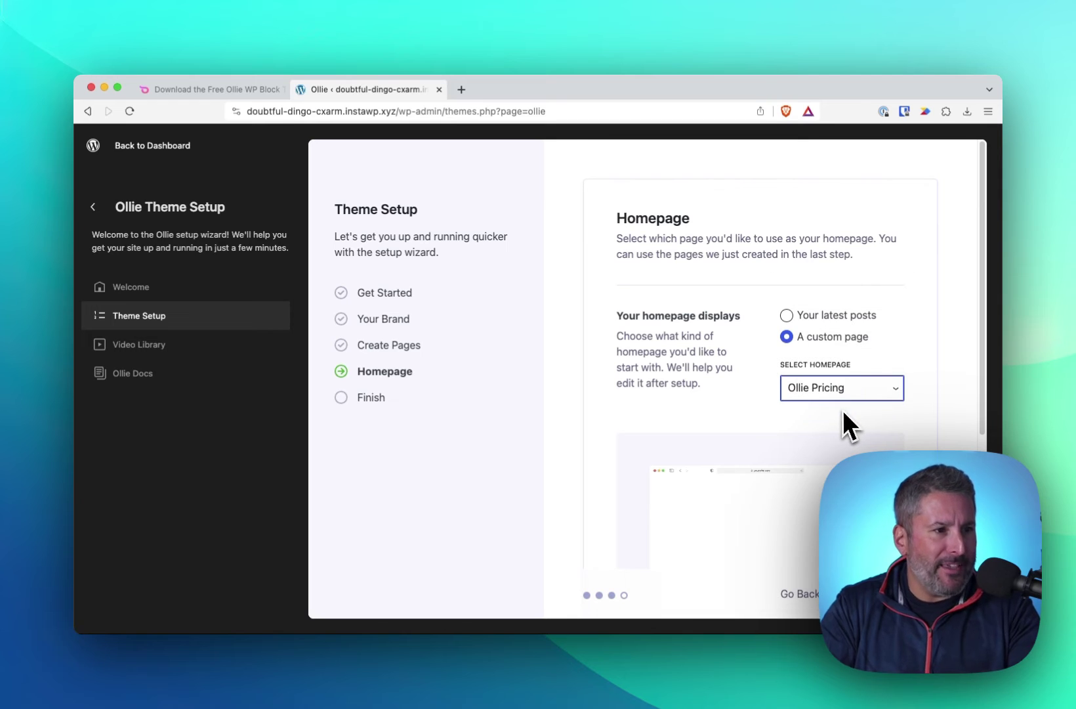
scroll(807, 447, "down", 4)
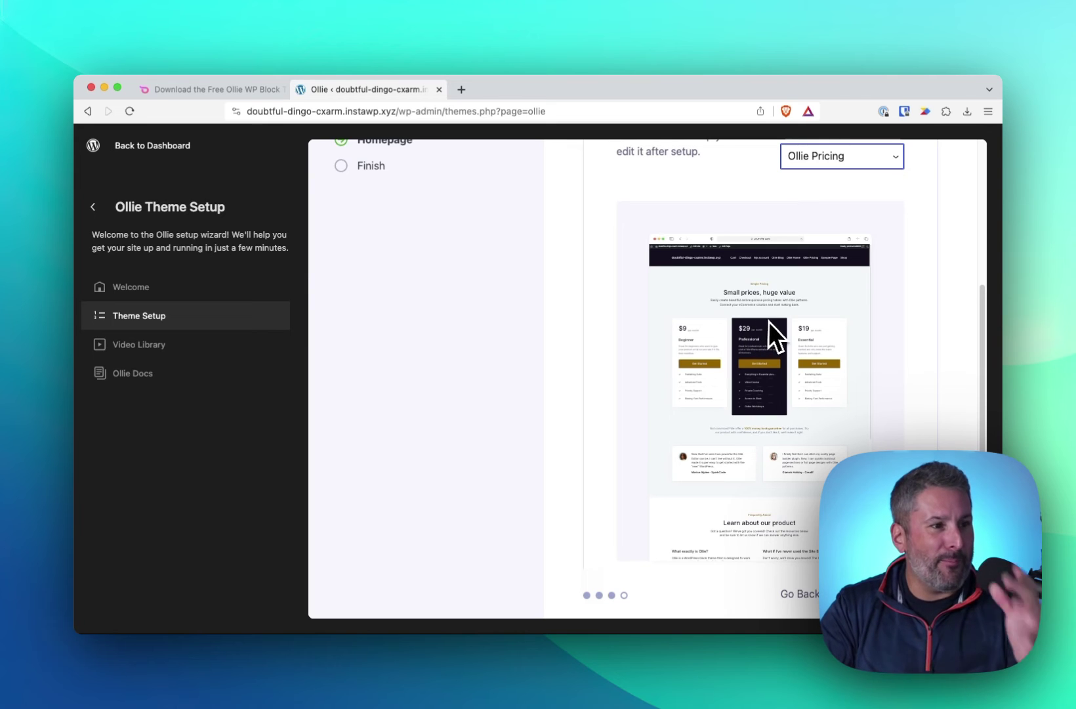
scroll(830, 233, "up", 5)
Step: Set Ollie Home as the homepage and finish the setup wizard
left_click(843, 372)
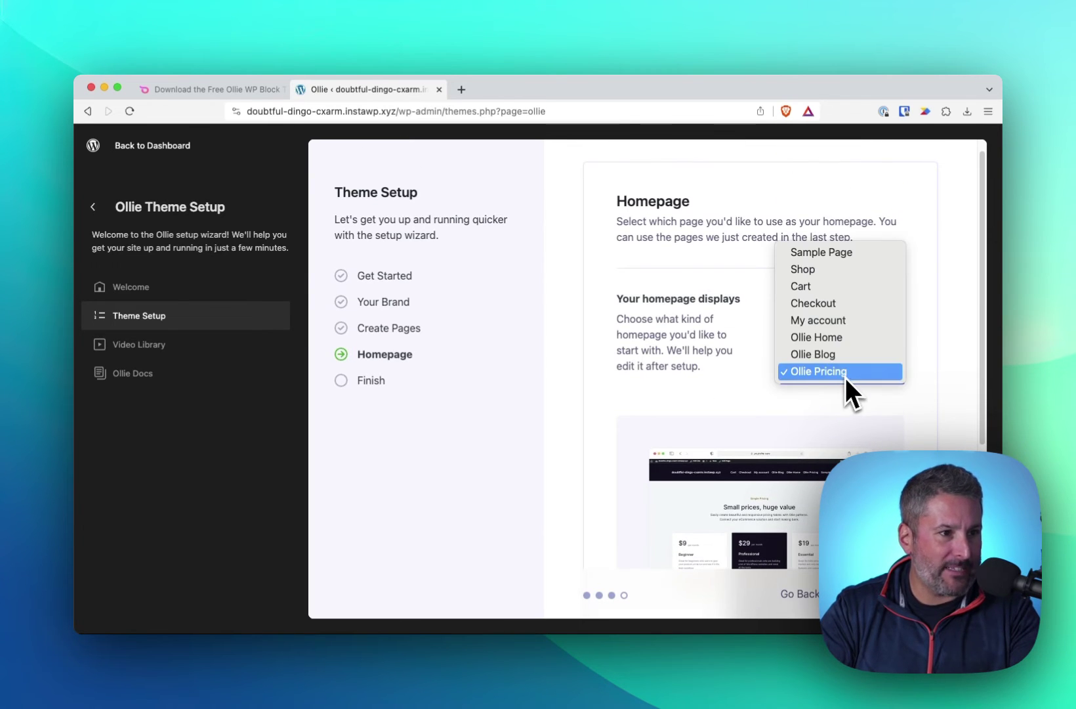
left_click(848, 336)
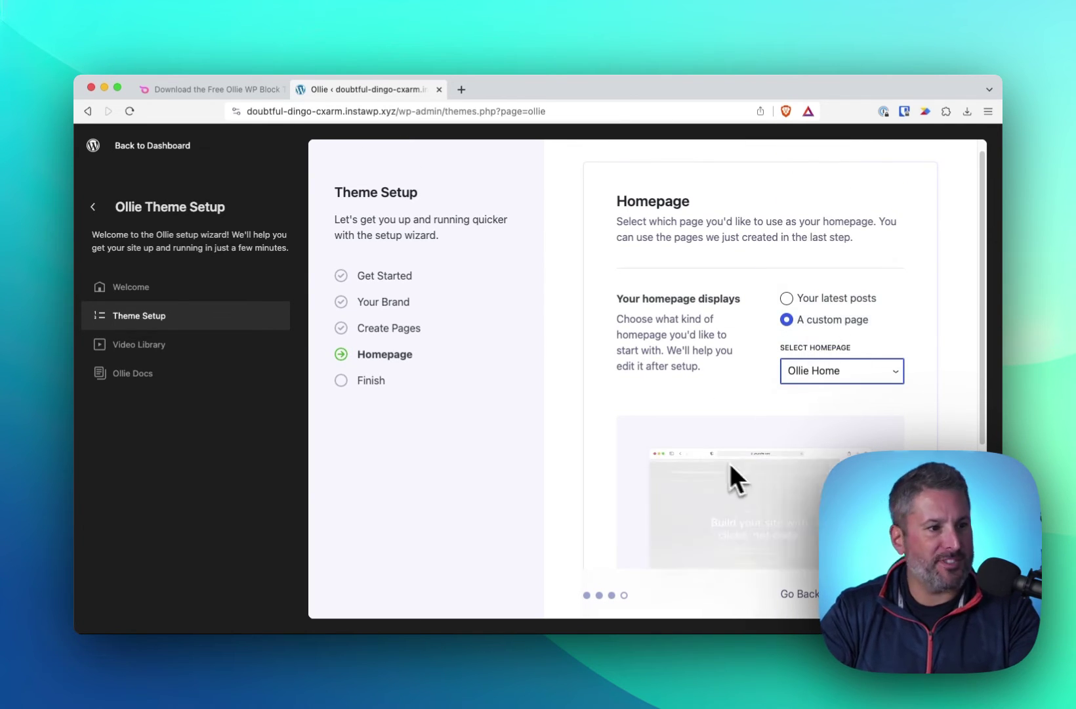
scroll(713, 475, "down", 8)
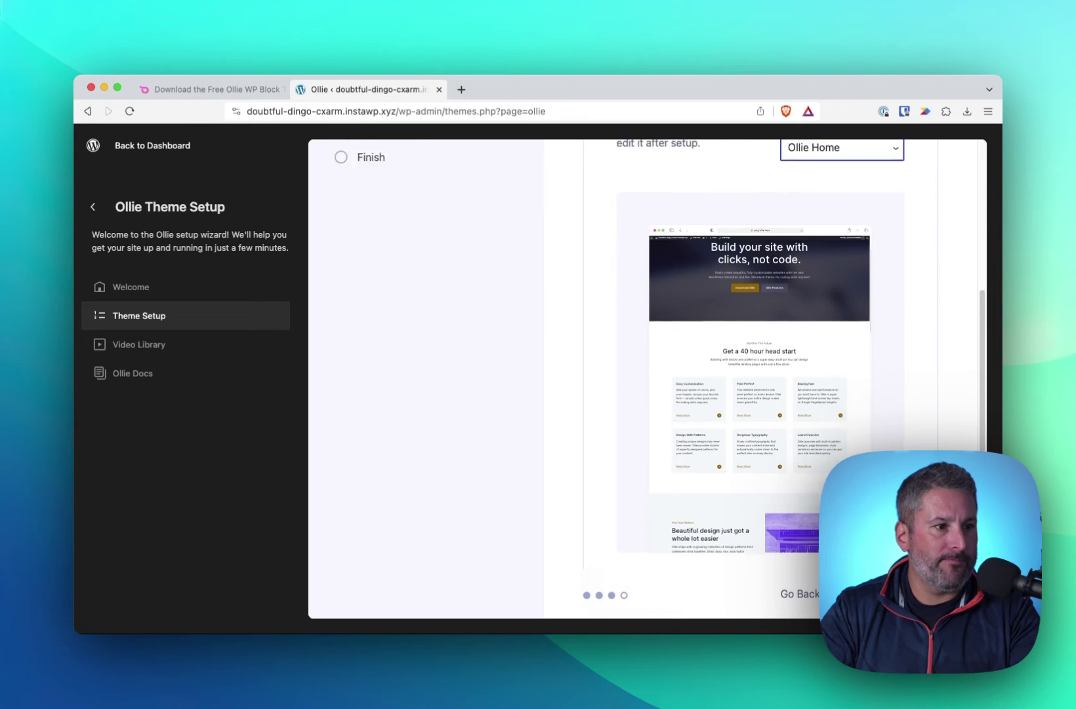
left_click(860, 574)
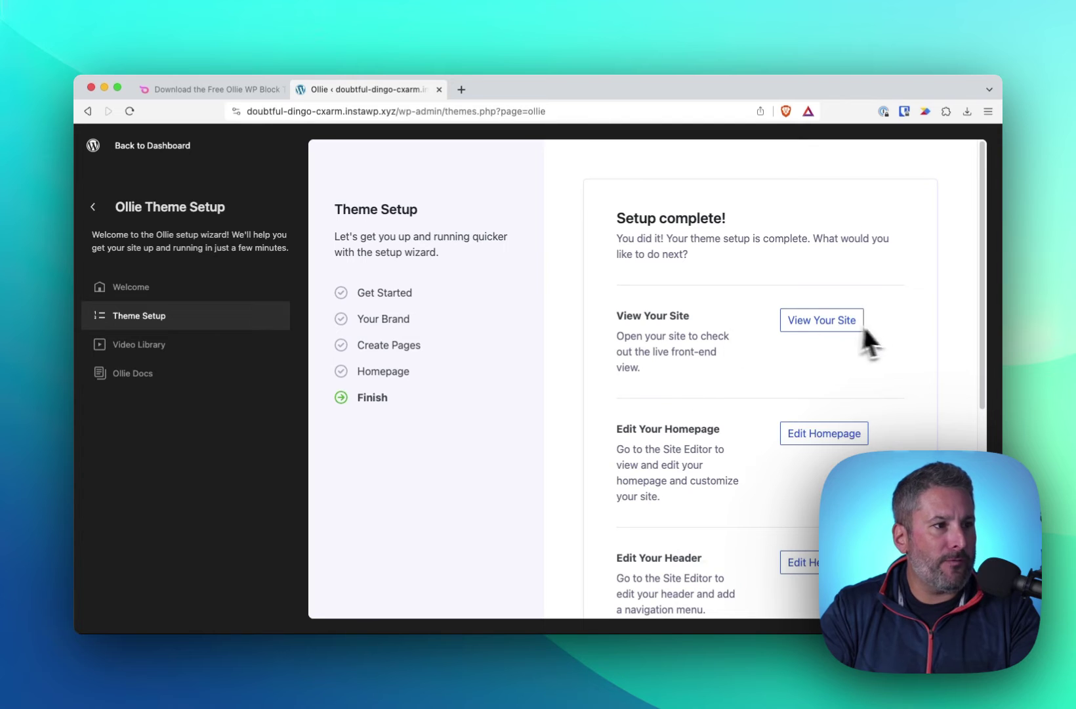
scroll(776, 420, "down", 5)
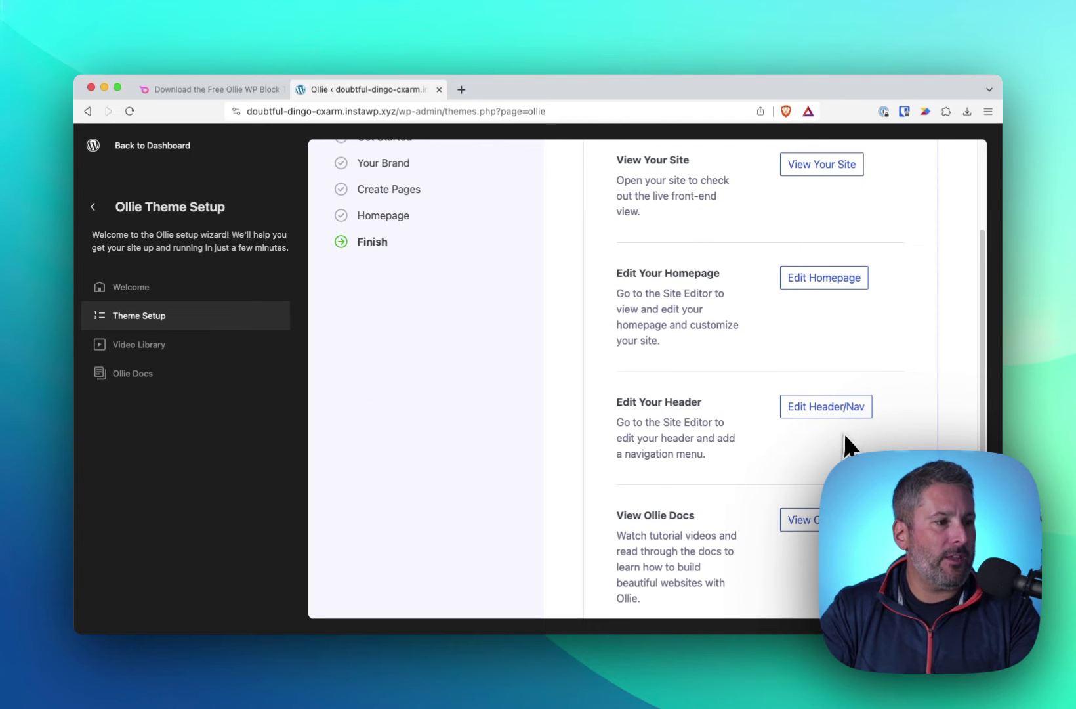
scroll(716, 453, "down", 6)
scroll(820, 489, "up", 11)
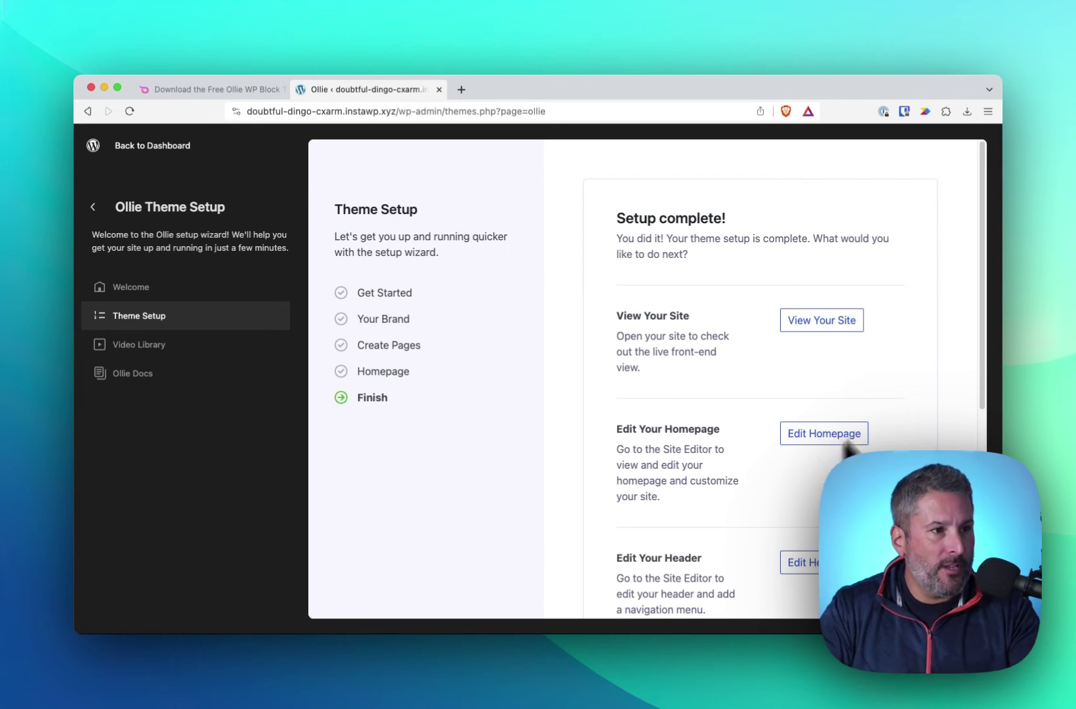
Step: Open the live site in a new tab and scroll the homepage to the footer and back
left_click(806, 323)
scroll(560, 373, "down", 5)
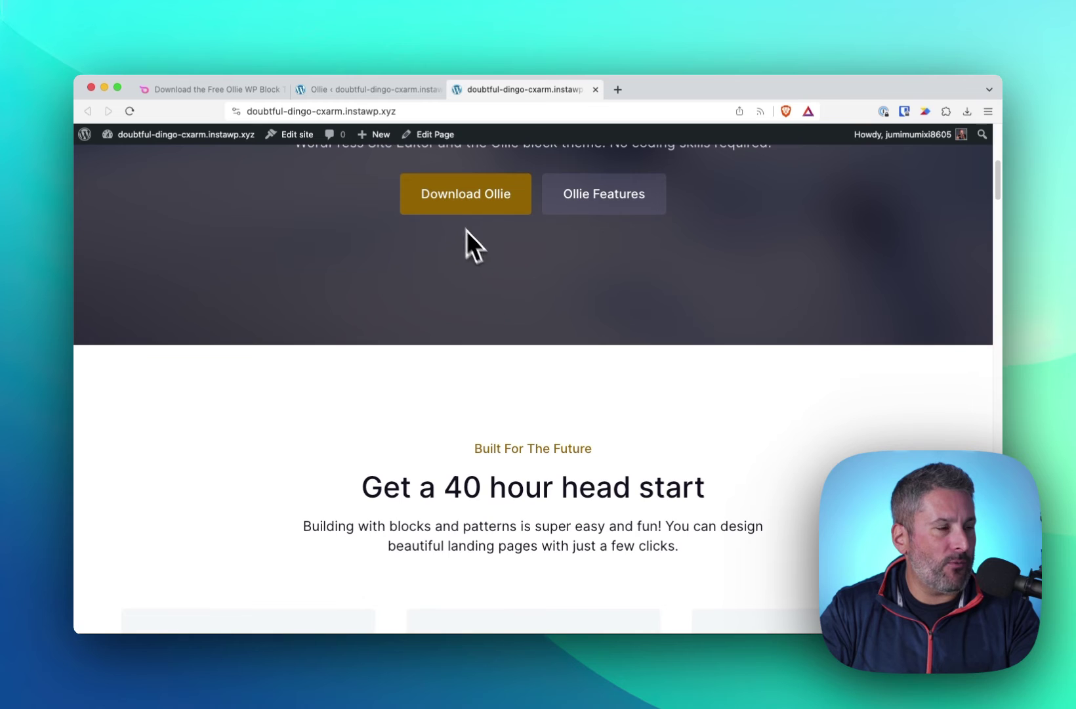
scroll(470, 243, "up", 4)
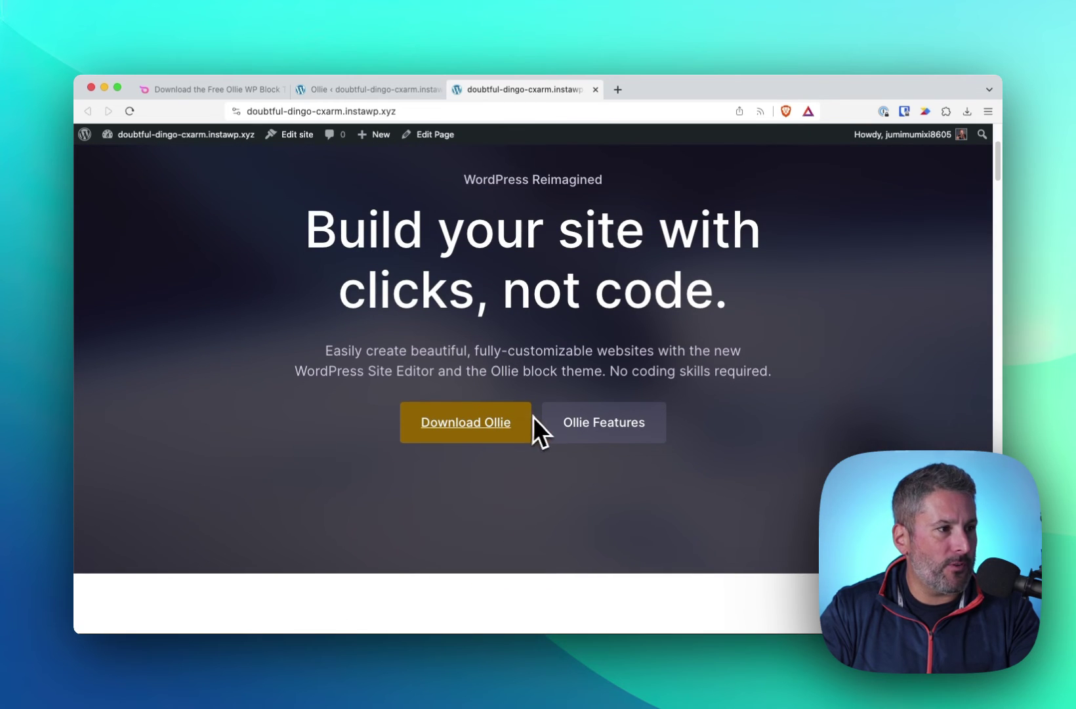
scroll(529, 433, "down", 3)
scroll(531, 435, "down", 10)
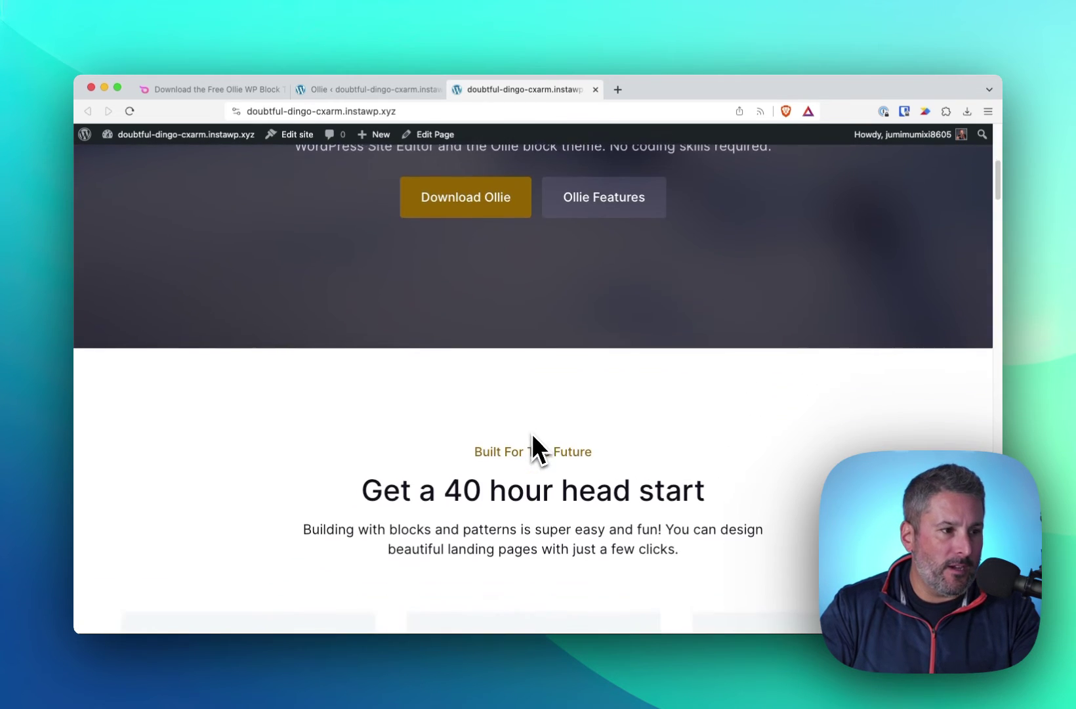
scroll(533, 433, "down", 10)
scroll(532, 428, "down", 12)
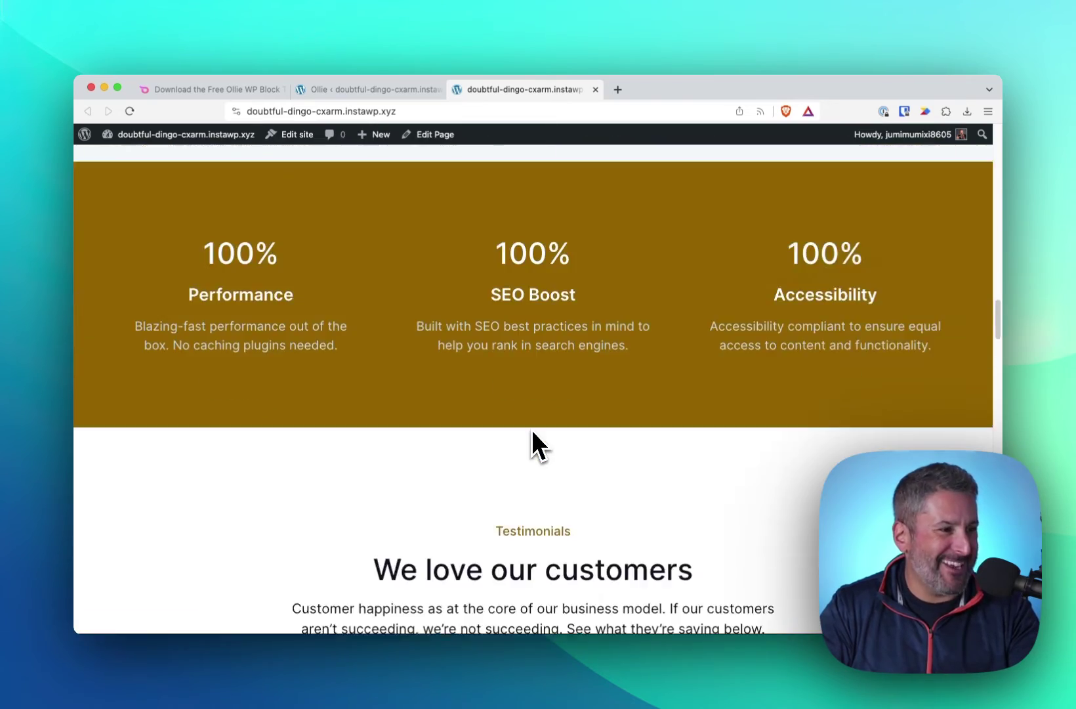
scroll(519, 427, "down", 6)
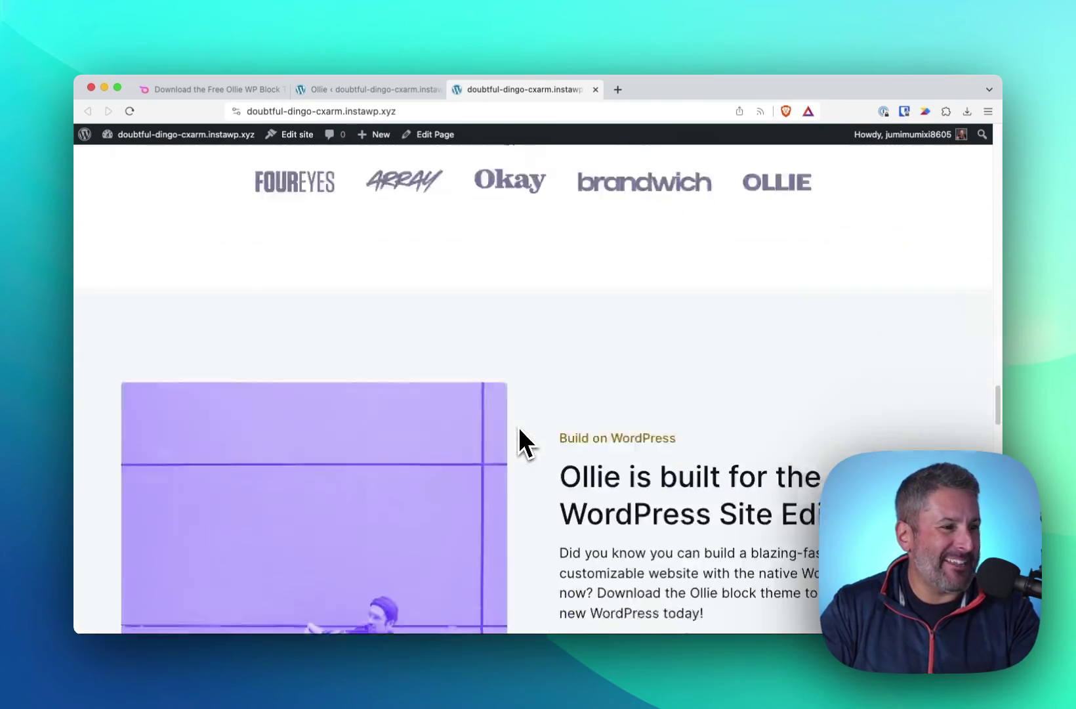
right_click(524, 439)
left_click(722, 394)
scroll(722, 393, "down", 13)
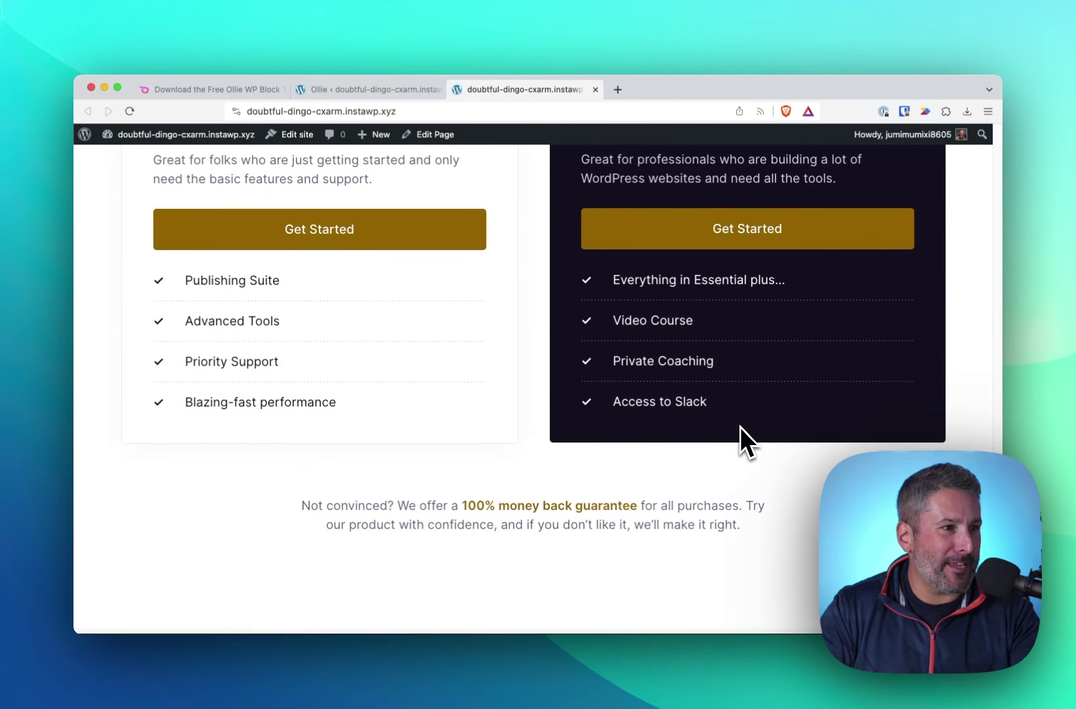
scroll(741, 427, "down", 12)
scroll(742, 426, "down", 5)
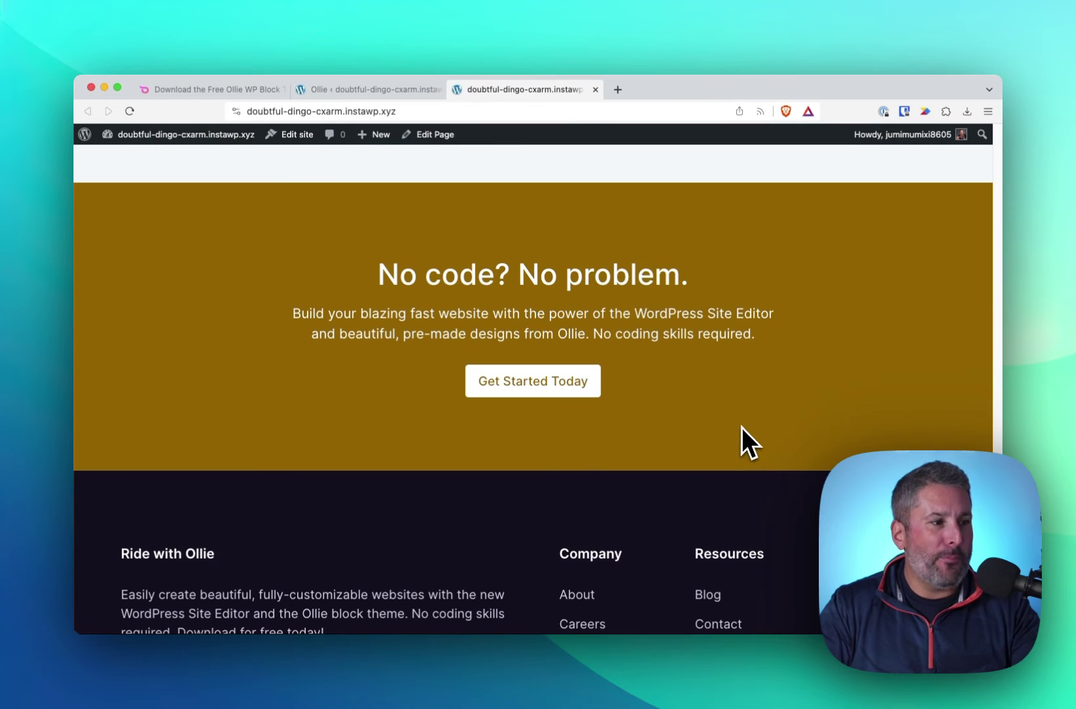
scroll(747, 426, "down", 5)
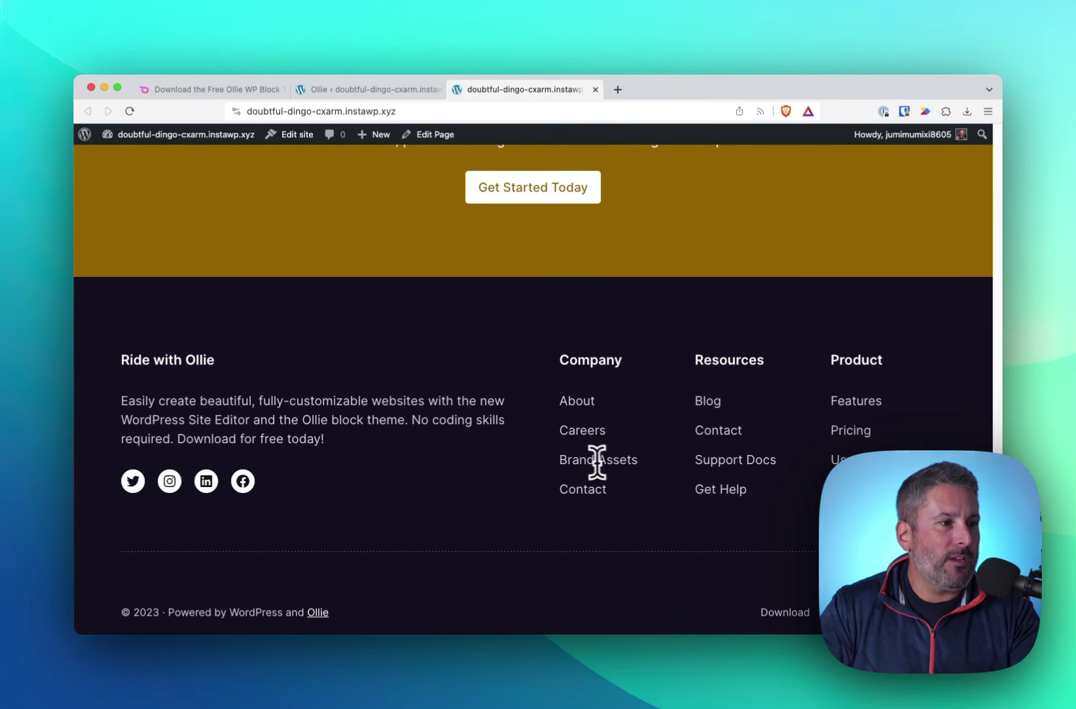
scroll(987, 374, "up", 2)
left_click_drag(997, 577, 991, 138)
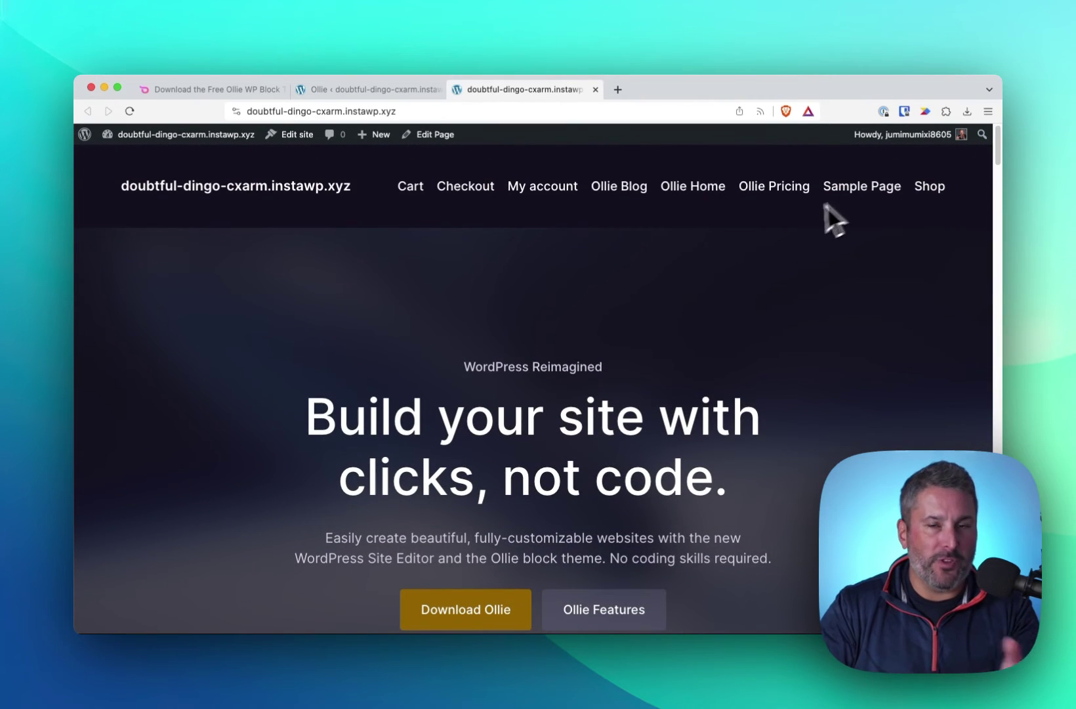
Step: Return to the admin Dashboard, then open Appearance > Ollie and its Theme Setup section
mouse_move(226, 131)
left_click(148, 156)
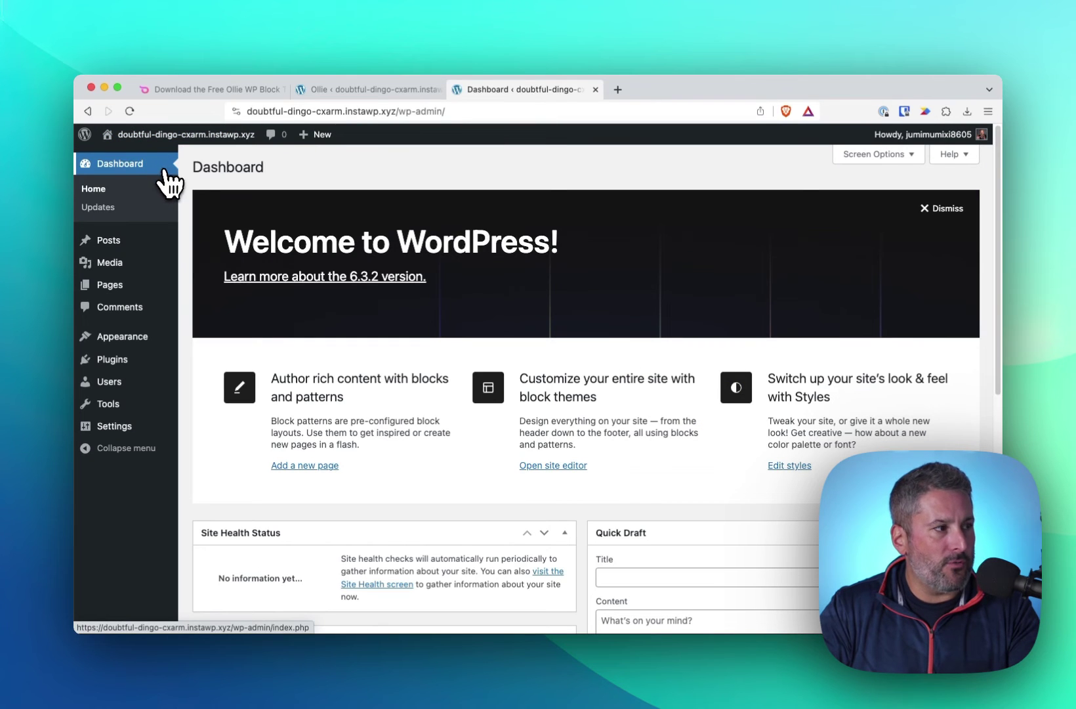
mouse_move(122, 336)
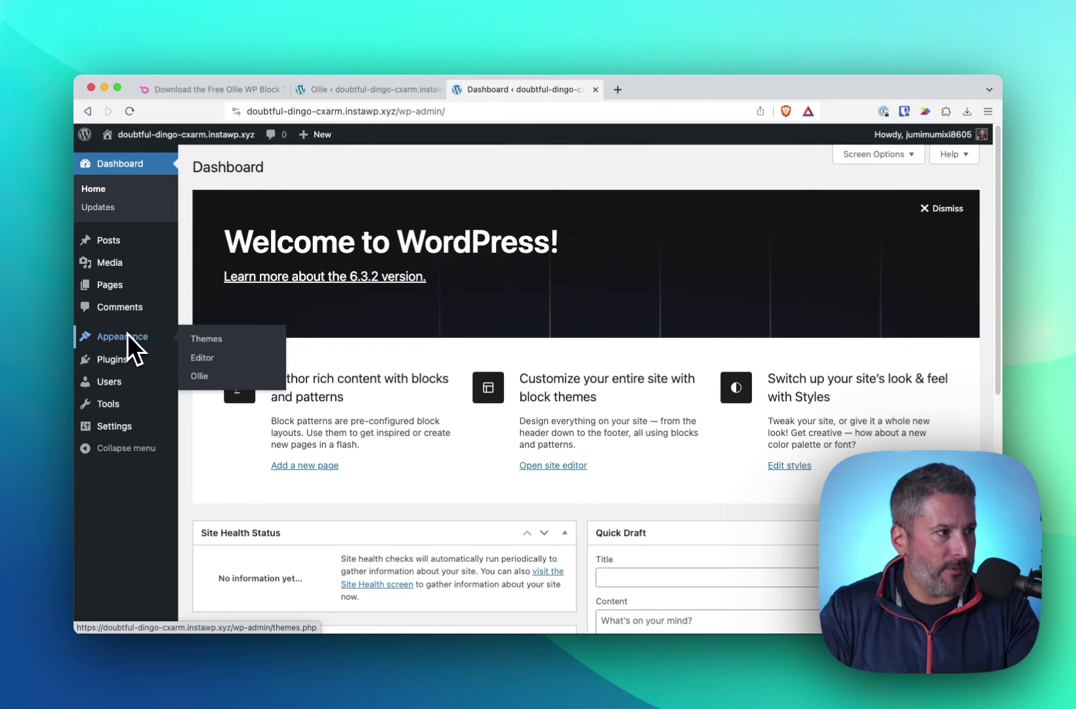
left_click(206, 376)
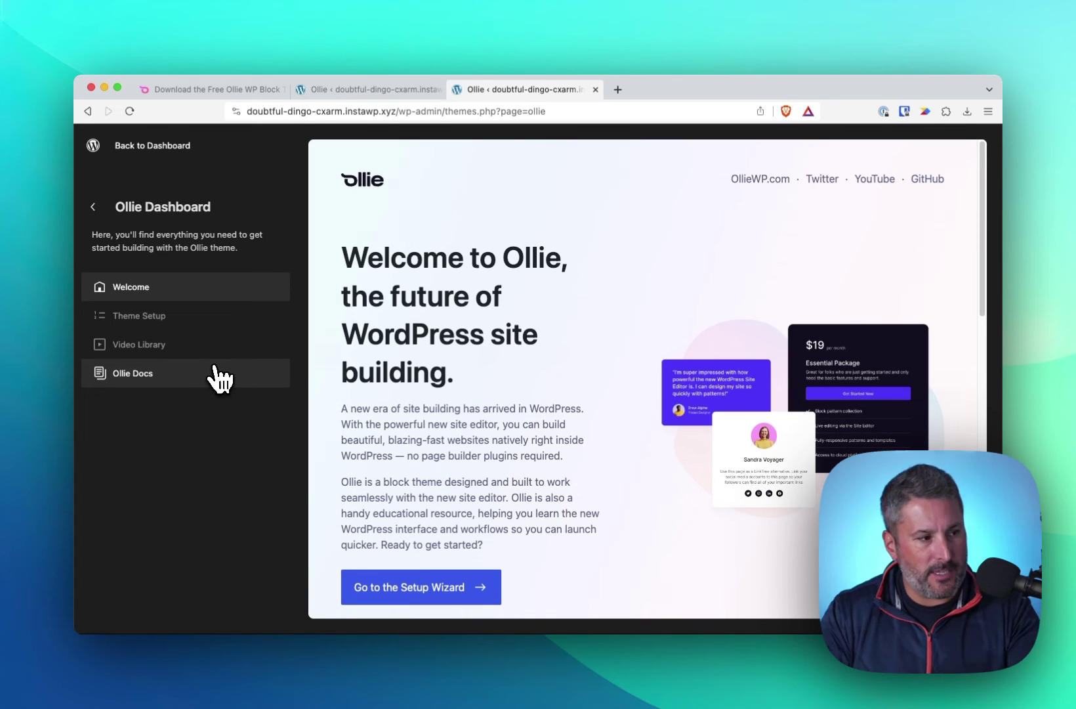
left_click(218, 323)
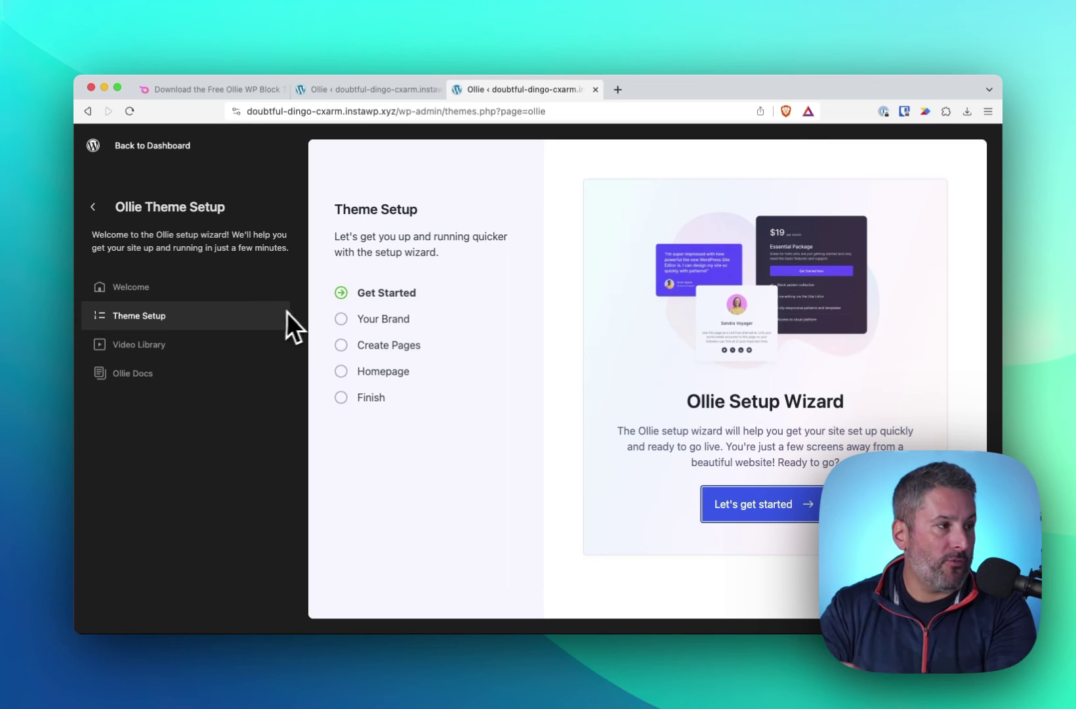
Step: Browse the Ollie Video Library and Ollie Docs, then return to the Video Library
left_click(202, 356)
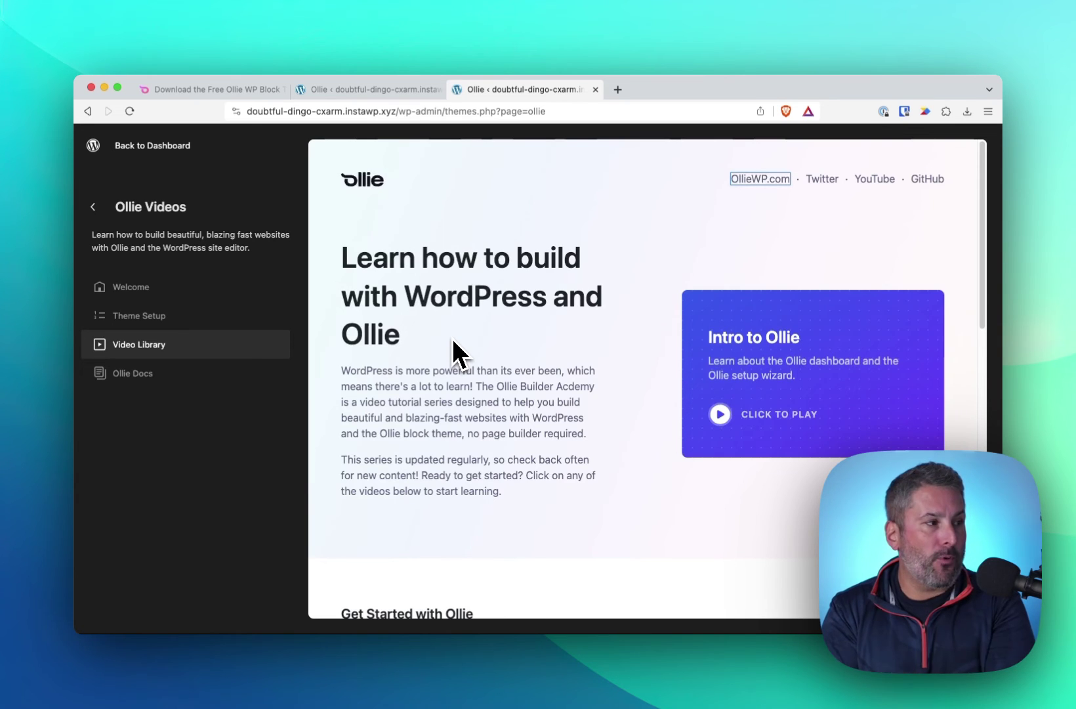
scroll(453, 340, "down", 12)
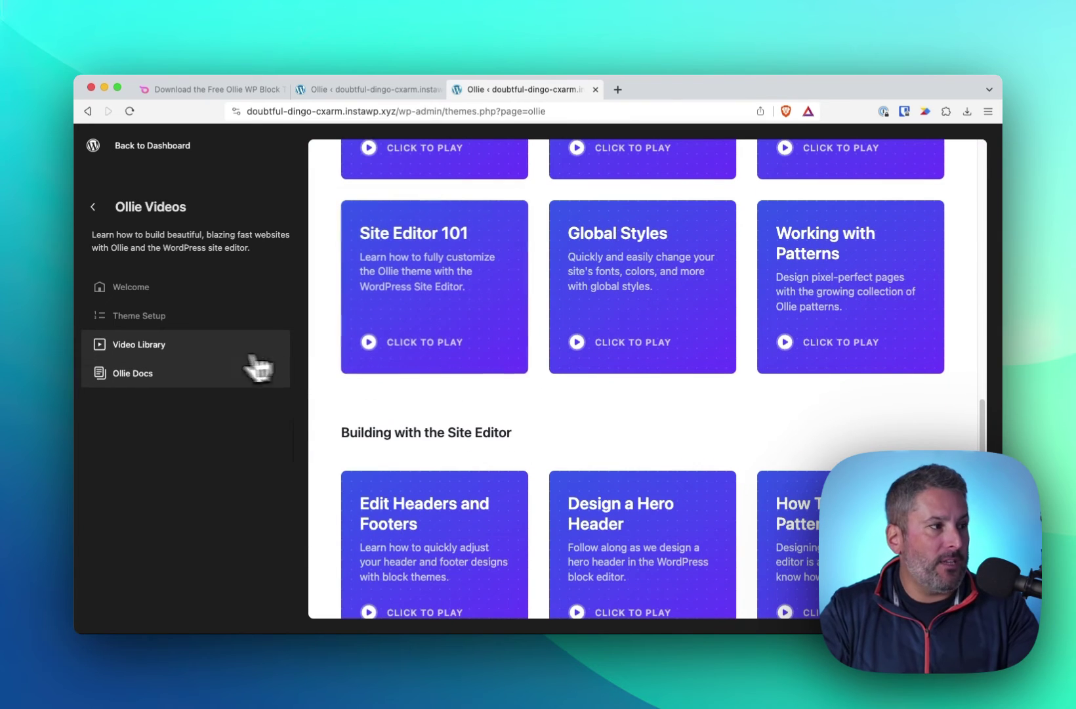
left_click(240, 370)
scroll(479, 441, "down", 5)
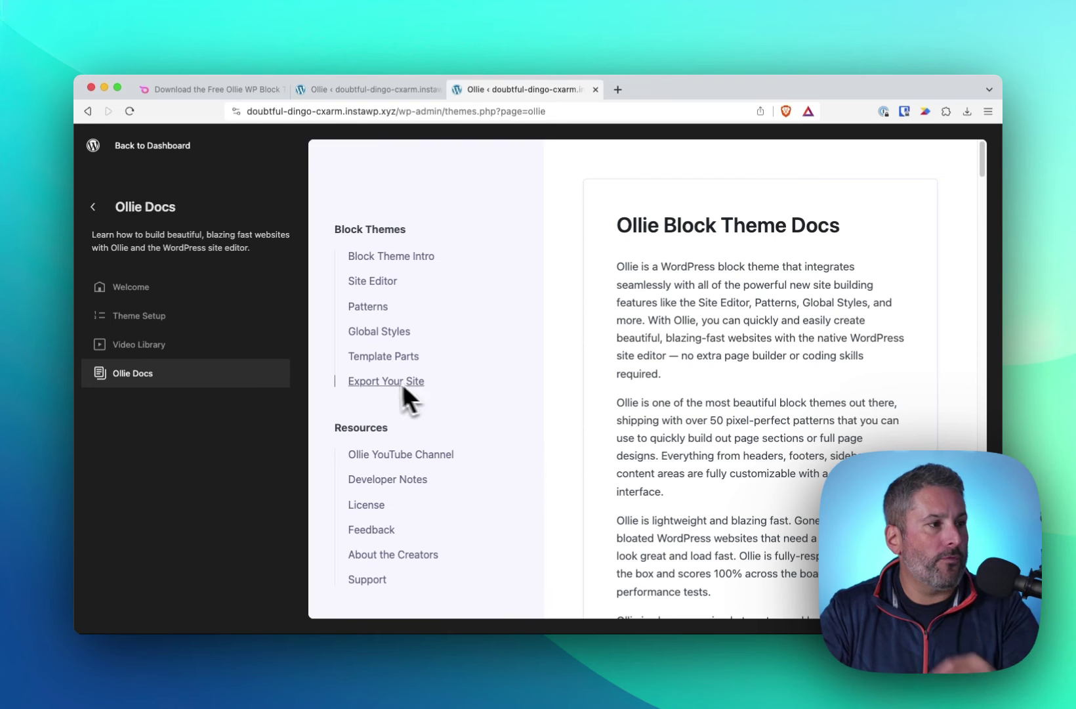
scroll(433, 394, "up", 3)
left_click(153, 346)
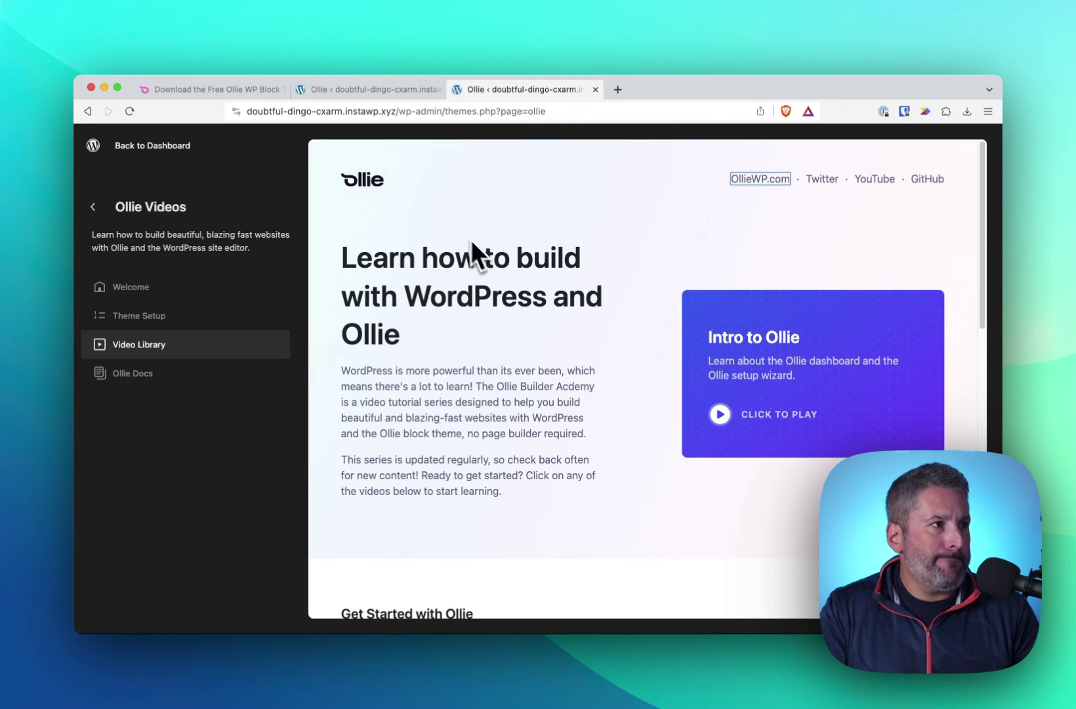
Step: Return to the OllieWP.com download tab and scroll to the Ollie Block Theme and Ollie Dash cards
left_click(222, 90)
scroll(317, 335, "up", 5)
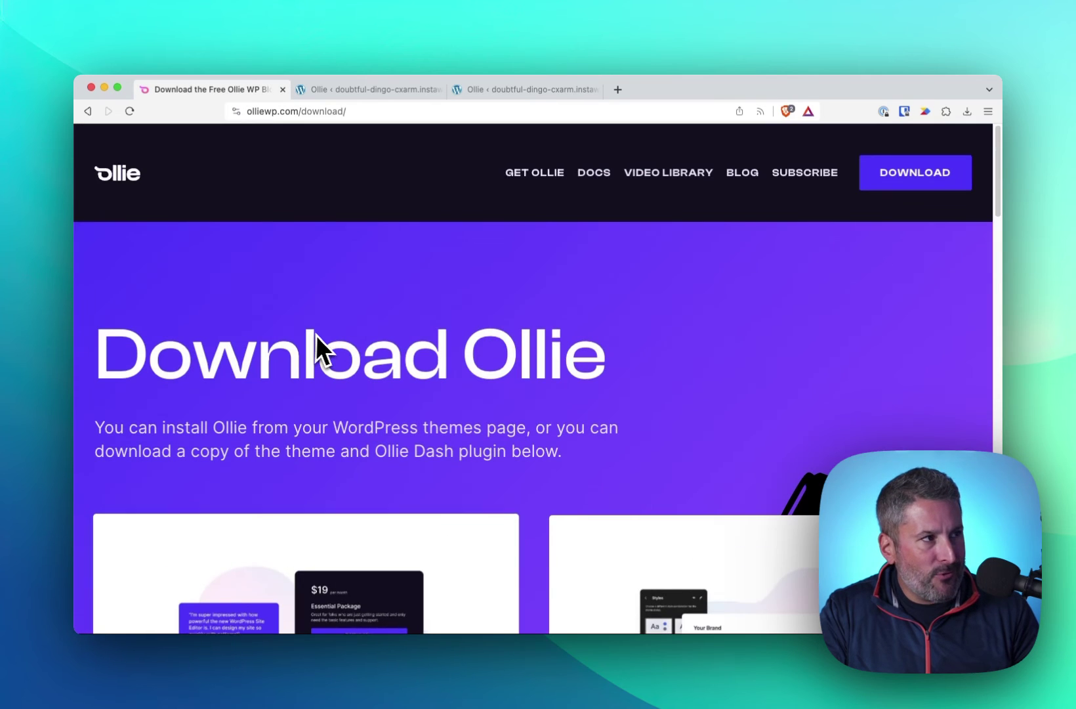
scroll(576, 385, "down", 5)
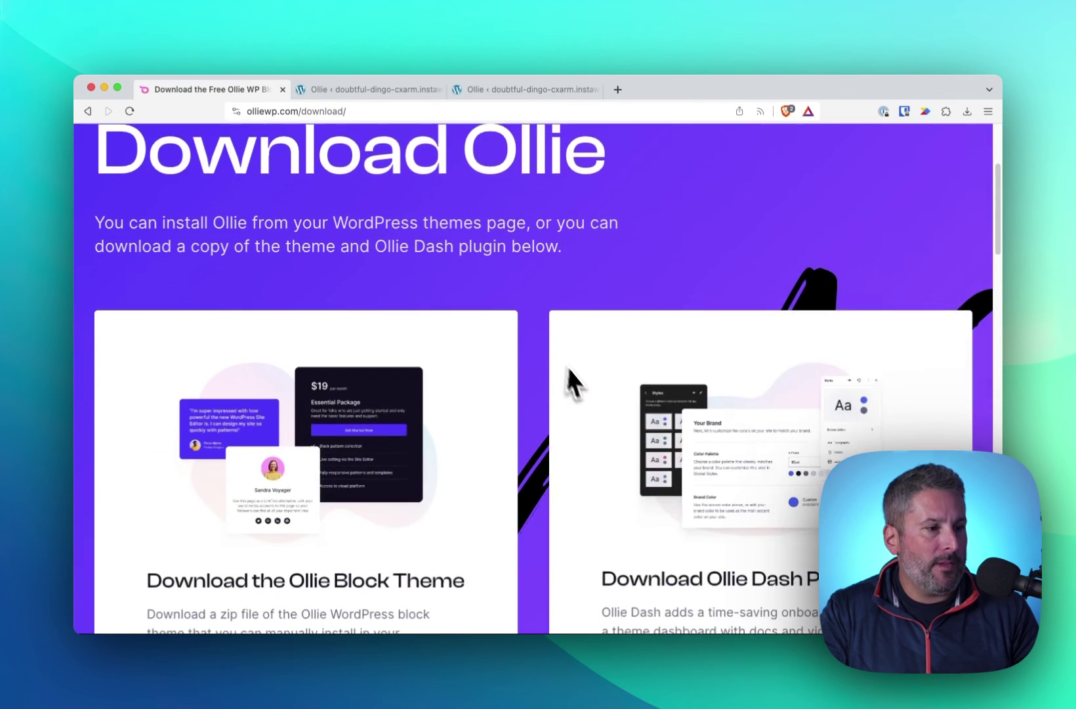